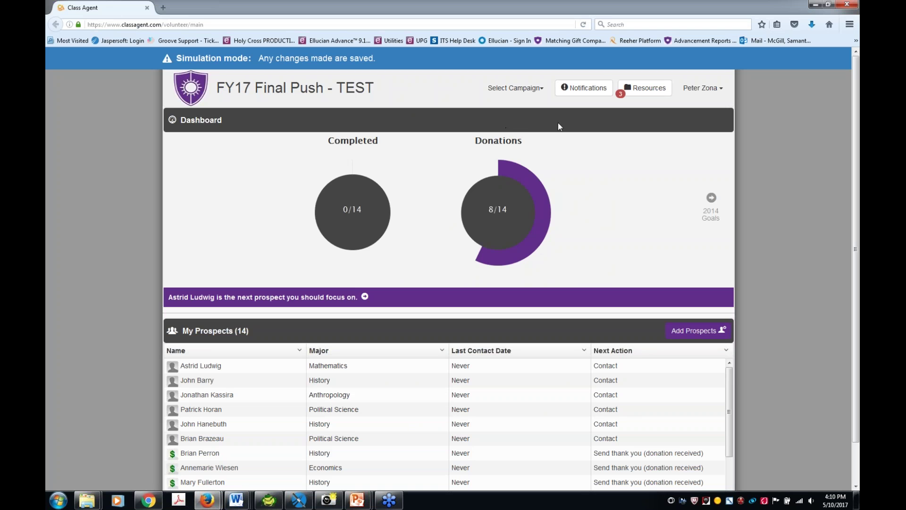
Check the notifications, the downloadable resource files, and the account menu's contact and logout options.
click(583, 88)
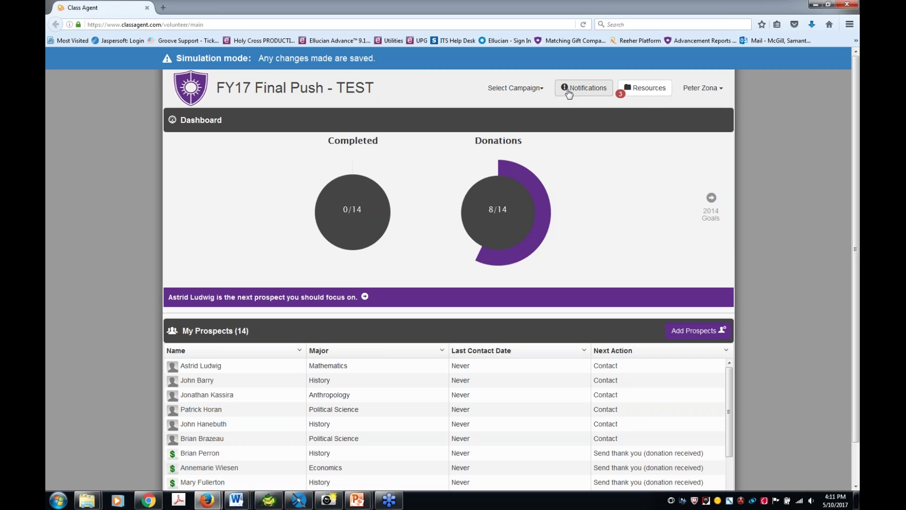
click(659, 96)
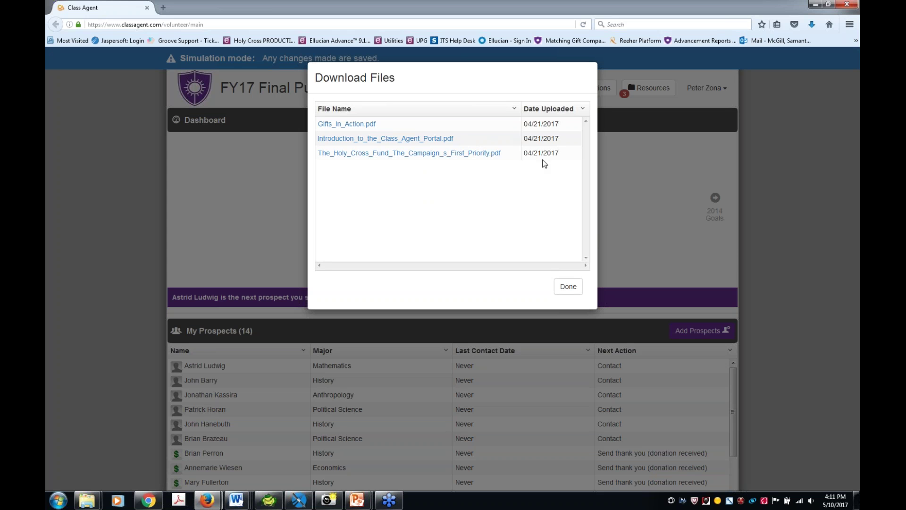
click(570, 289)
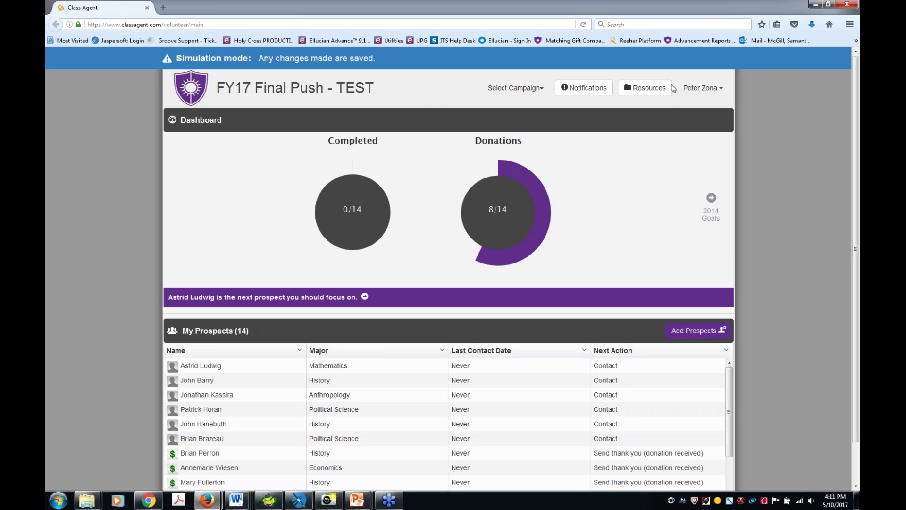
click(722, 88)
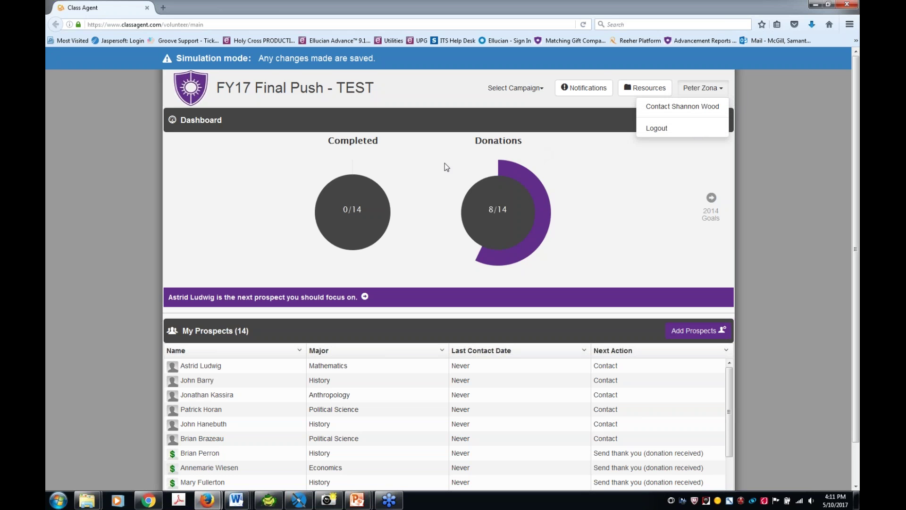
click(179, 183)
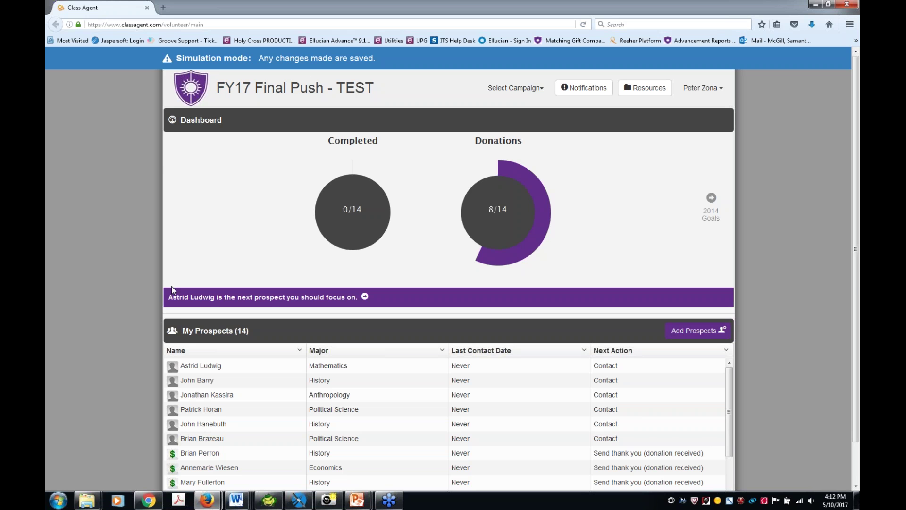
Look through the My Prospects list and its column options, and sort it by last contact date.
scroll(172, 290, down, 2)
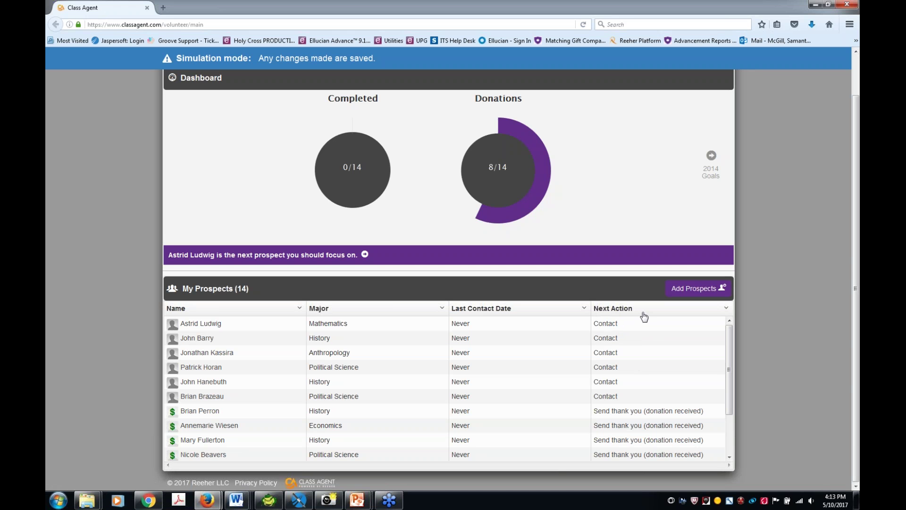
drag(729, 383, 727, 415)
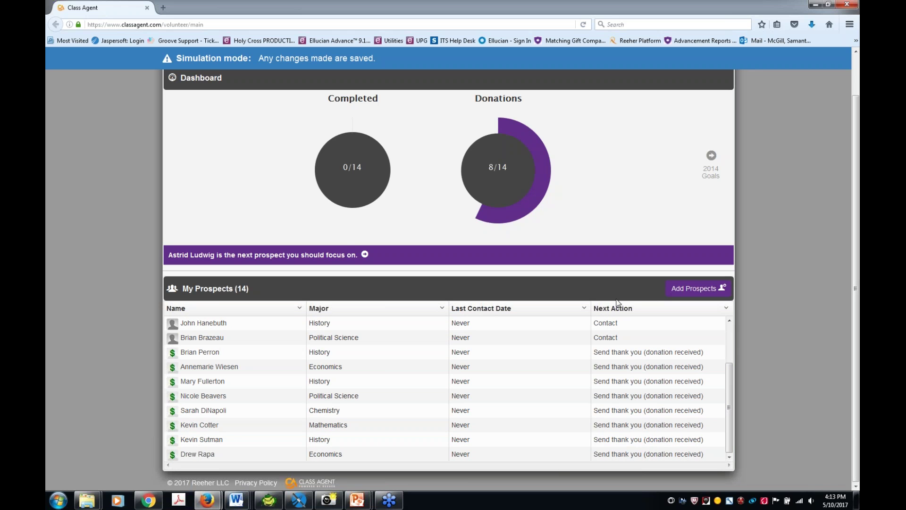
click(299, 309)
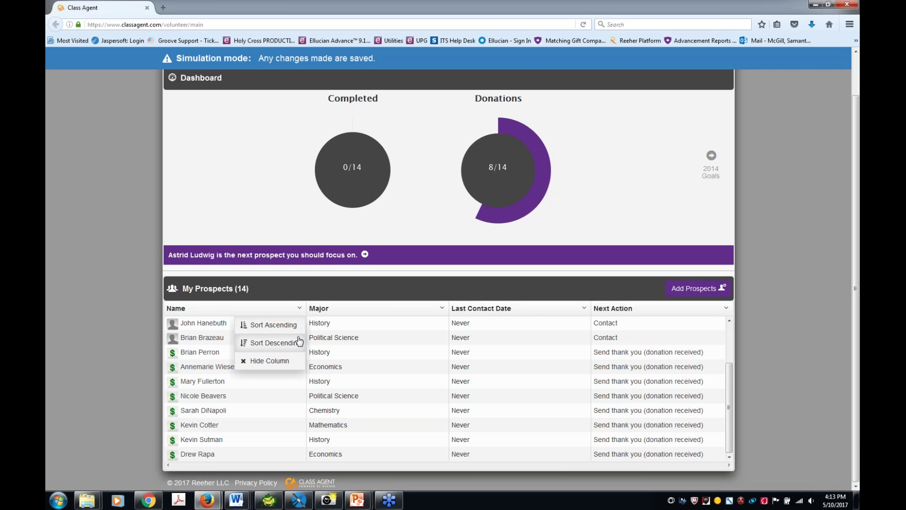
click(533, 311)
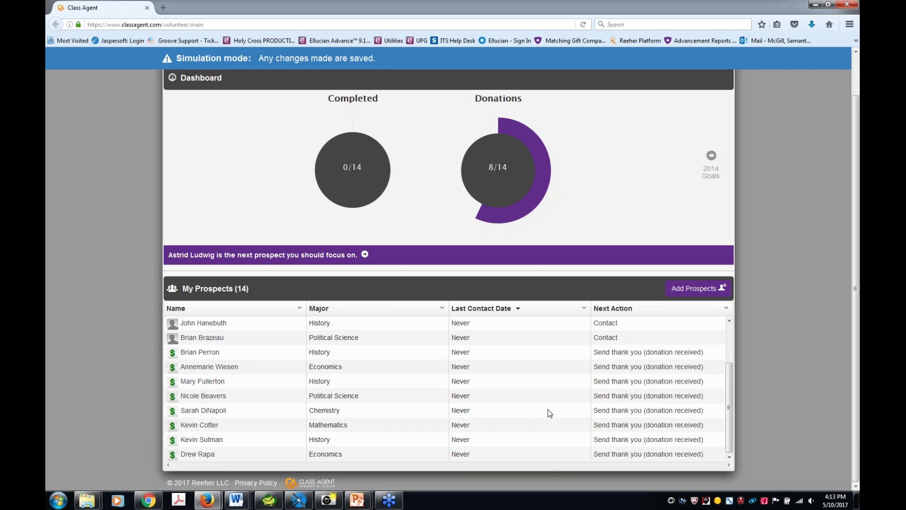
Open the first prospect's record from the list and review the phone, text and email scripts.
drag(732, 388, 732, 349)
click(608, 326)
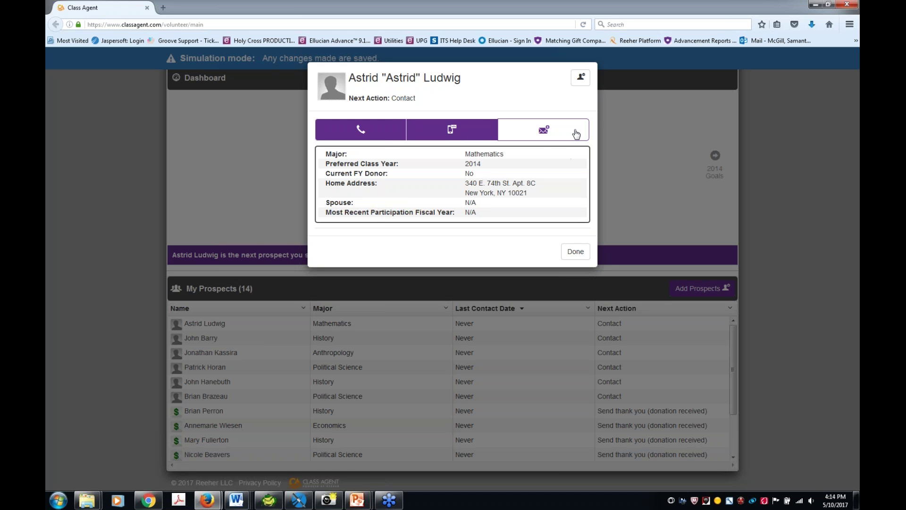
click(388, 136)
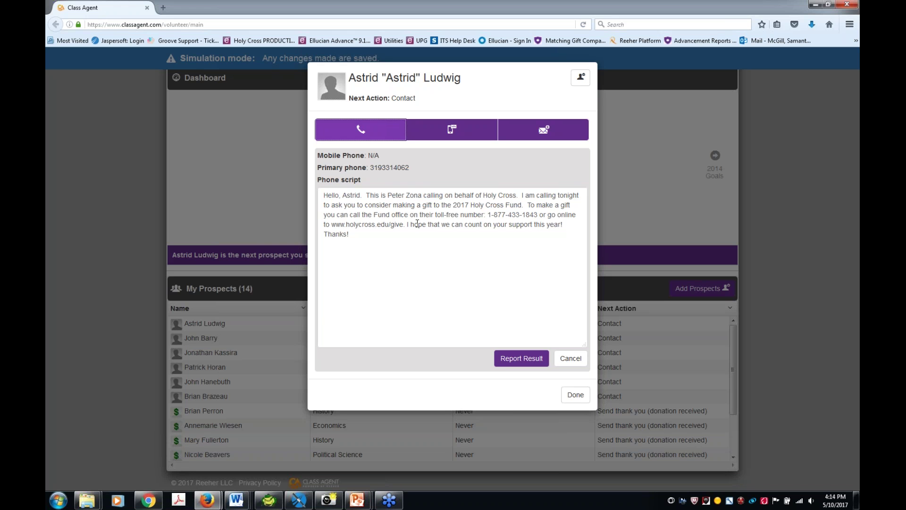
click(477, 132)
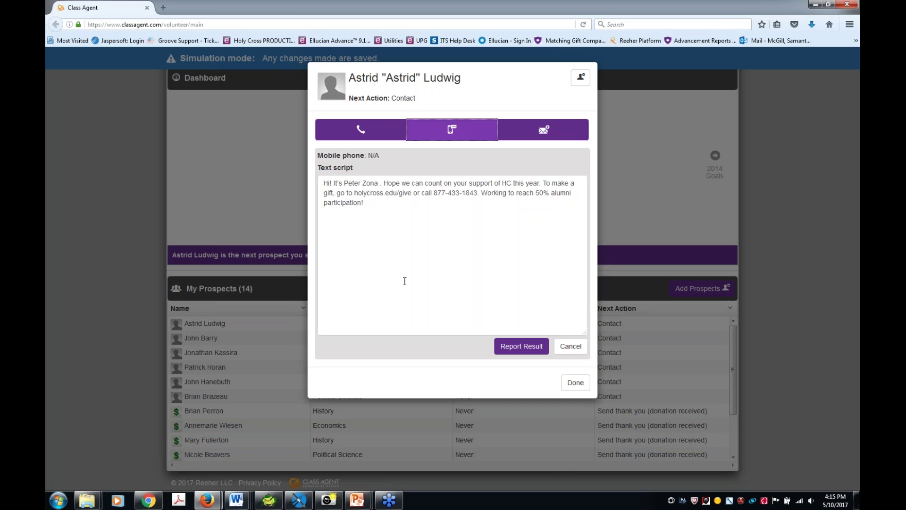
click(544, 129)
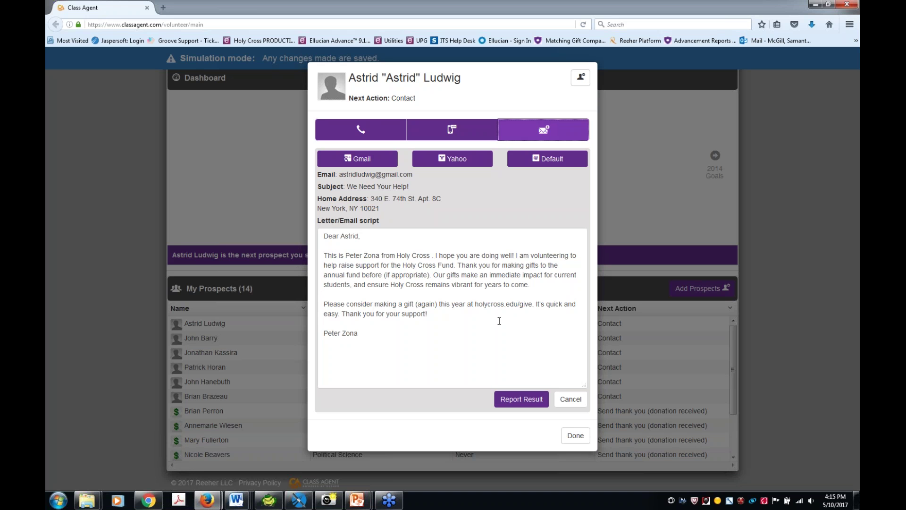
Start a phone contact result report for the open prospect.
click(329, 136)
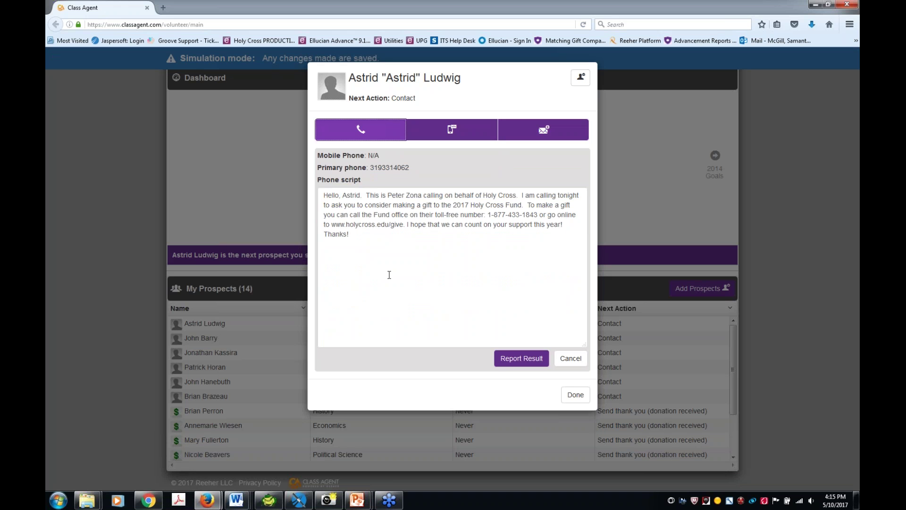
click(514, 361)
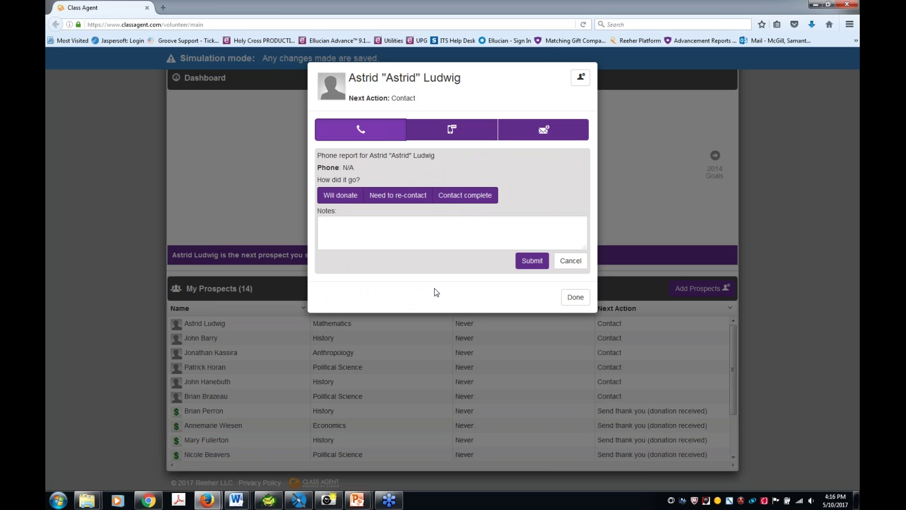
Mark the phone call as Will donate with an amount of $100 and Other as the payment method.
click(354, 198)
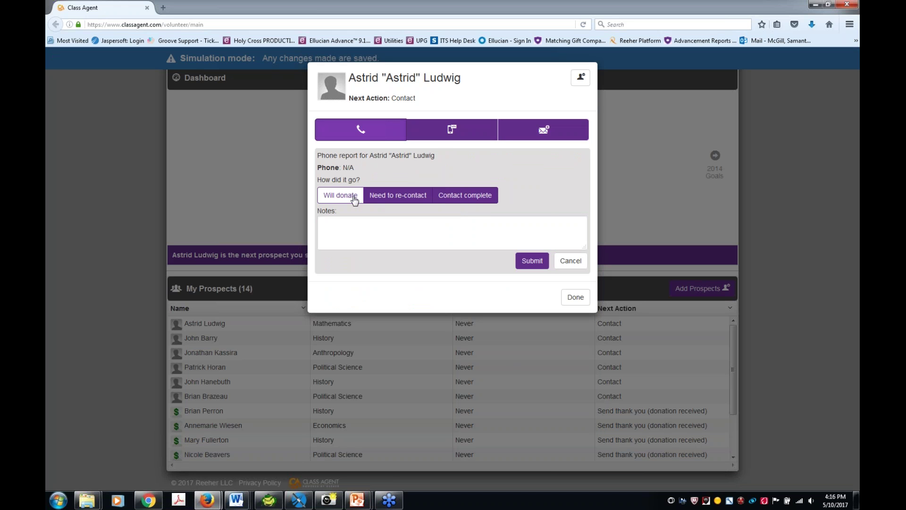
click(354, 198)
click(372, 216)
text(100)
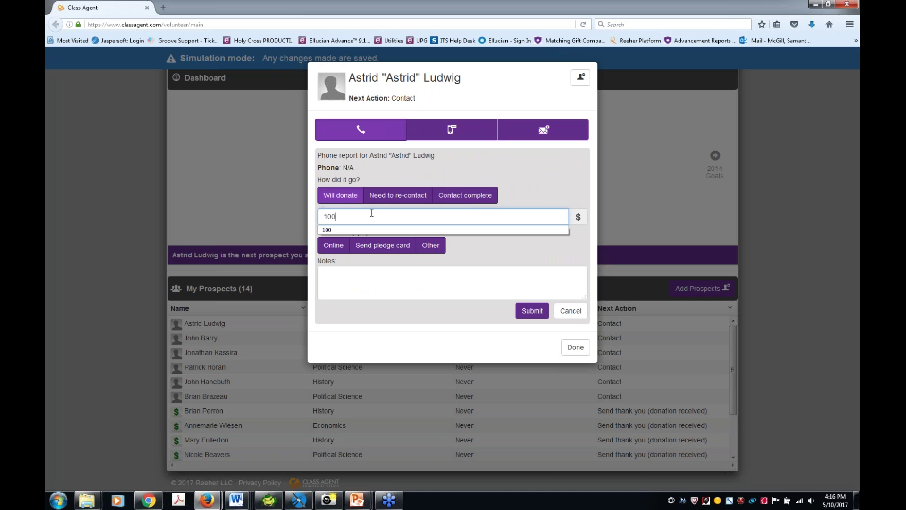
click(415, 216)
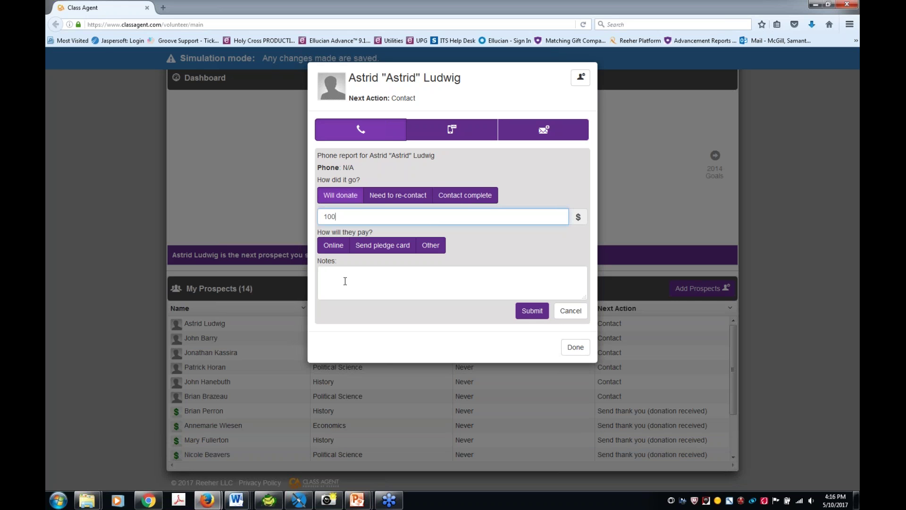
click(334, 246)
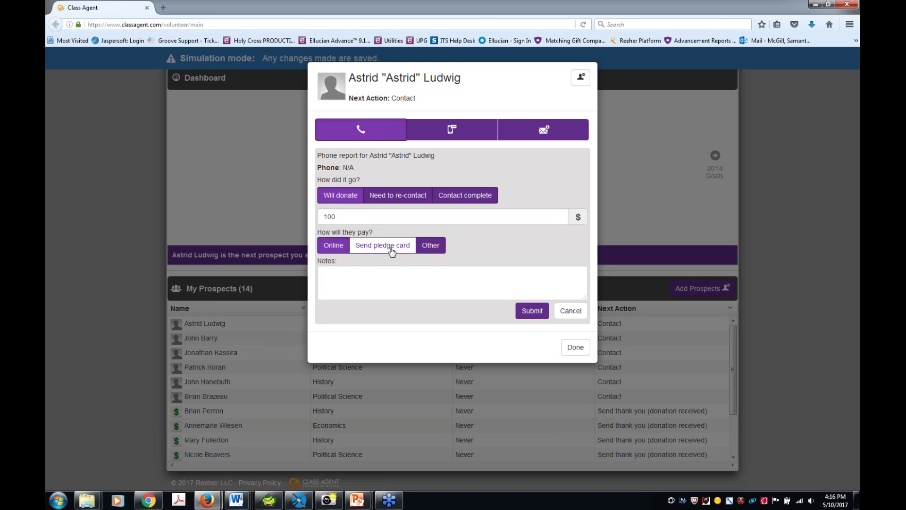
click(429, 254)
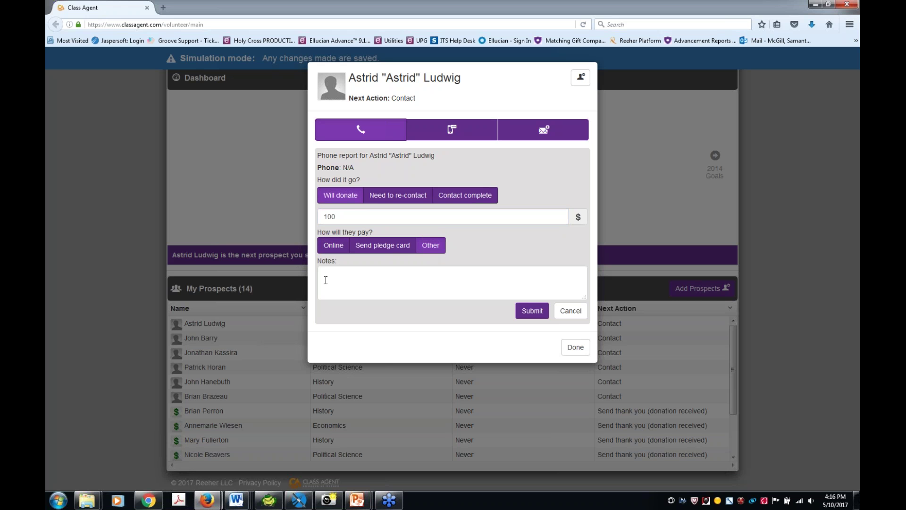
click(532, 286)
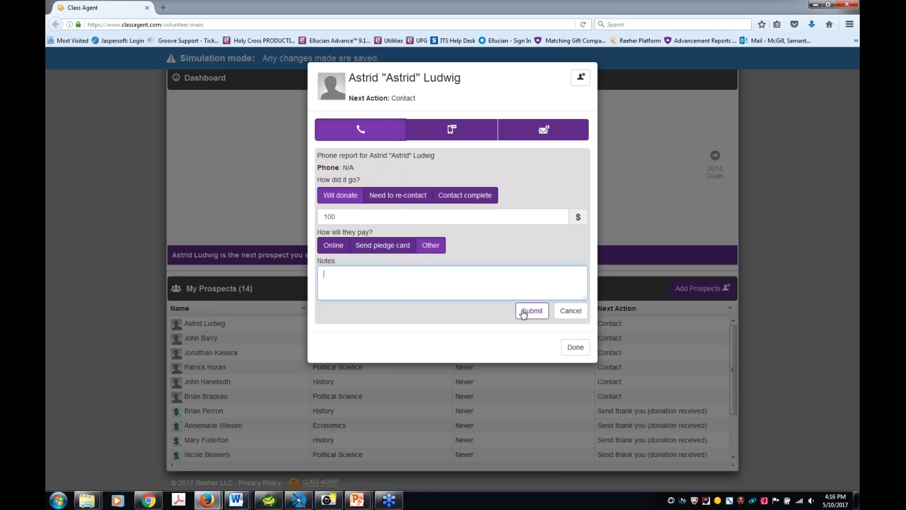
Change the call outcome to Need to re-contact and choose the custom date option for the re-contact time.
click(400, 206)
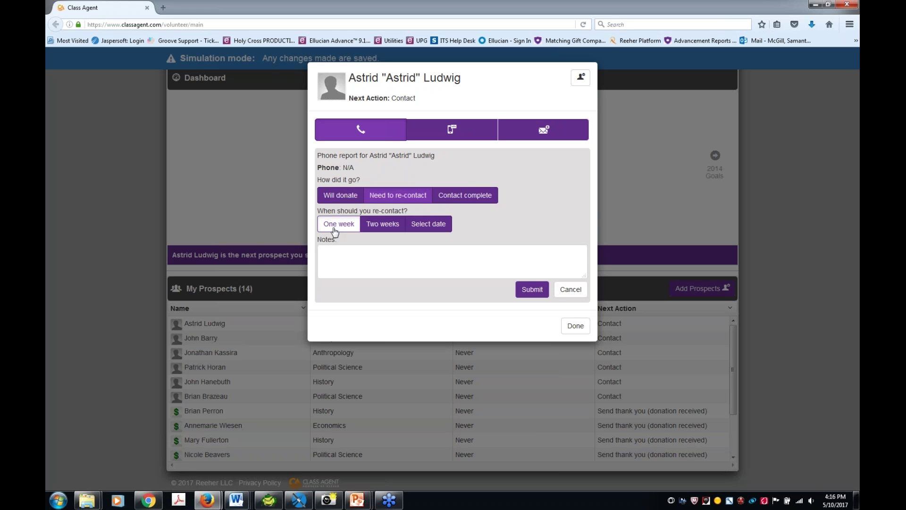
click(380, 225)
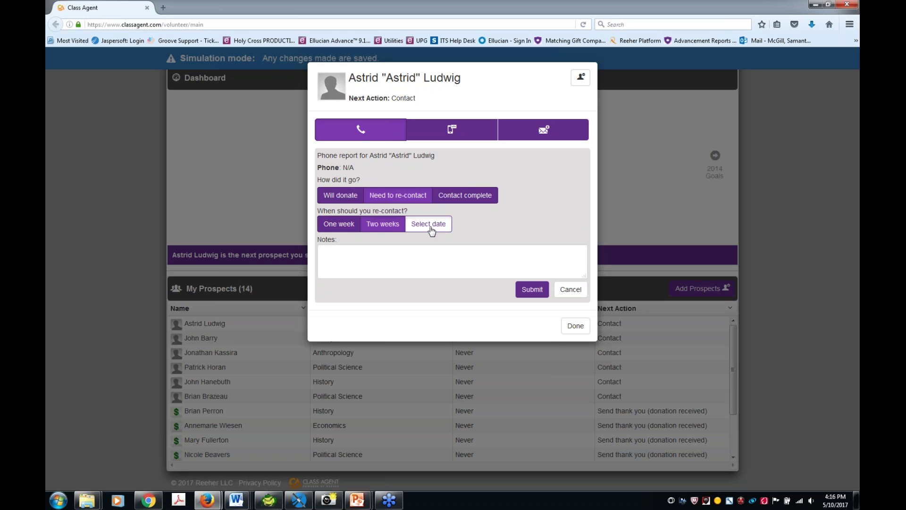
click(430, 230)
click(467, 245)
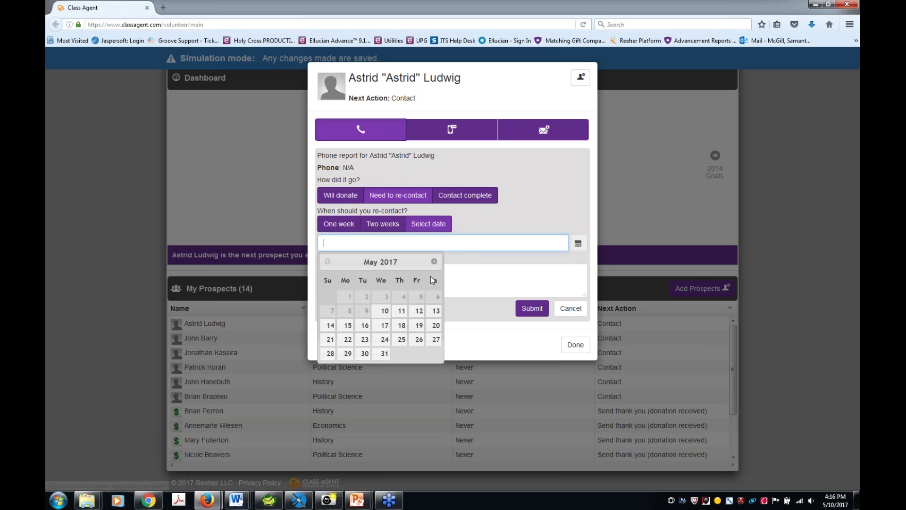
click(431, 227)
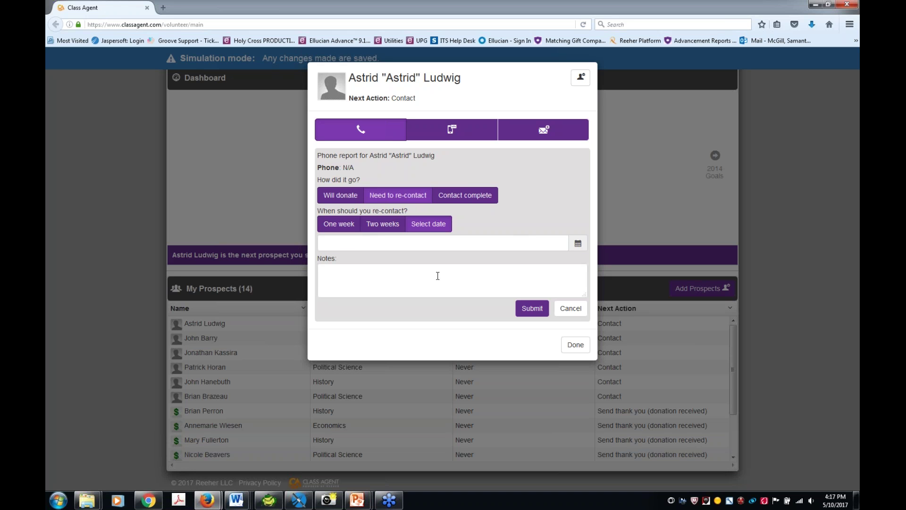
Switch the phone call's outcome to Contact complete.
click(471, 199)
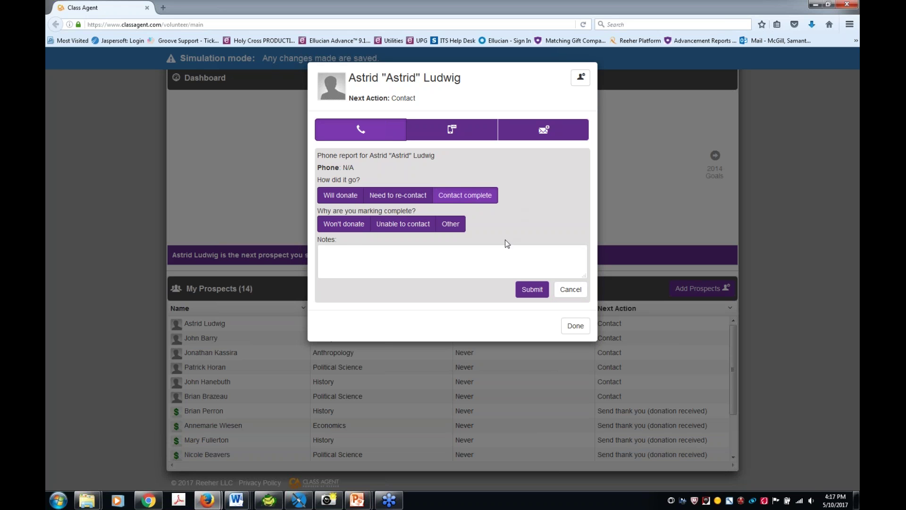
click(344, 224)
click(330, 255)
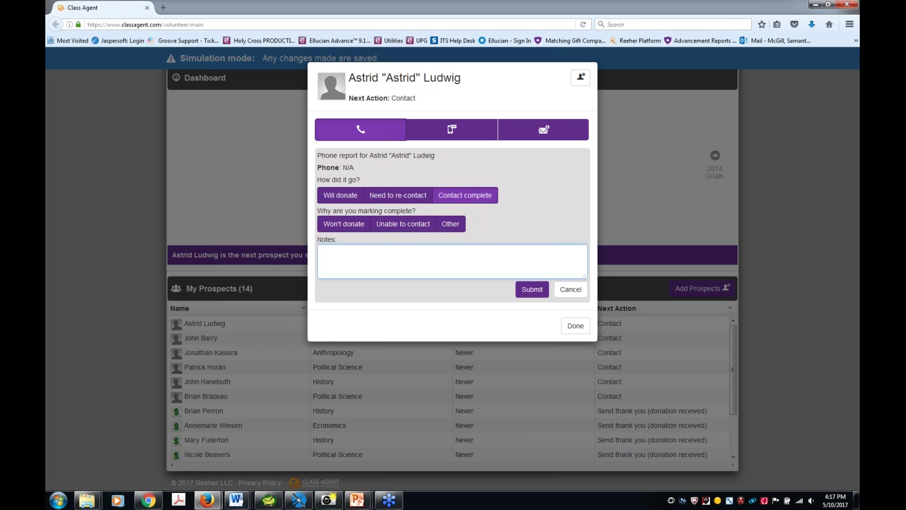
Report the call as Need to re-contact on 05/11/2017 with the note "Call back tomorrow evening, it will be a better time." and close the record.
click(375, 196)
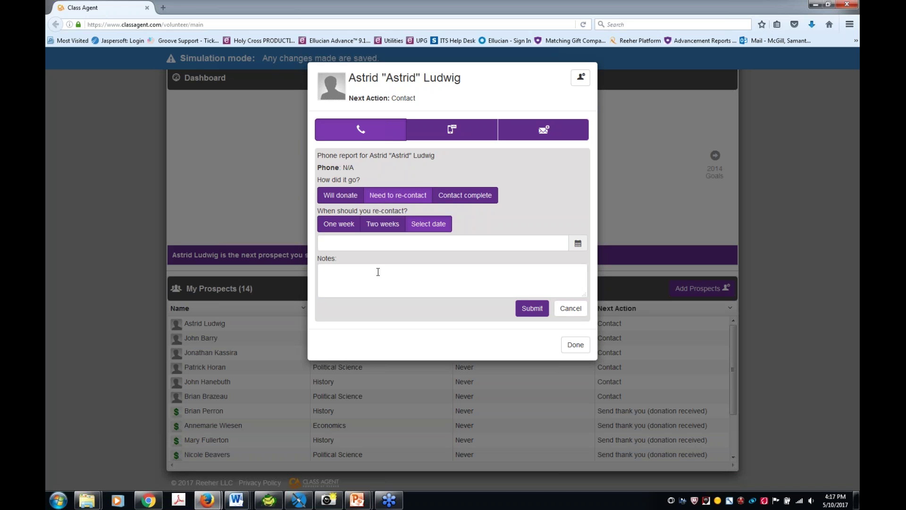
click(412, 242)
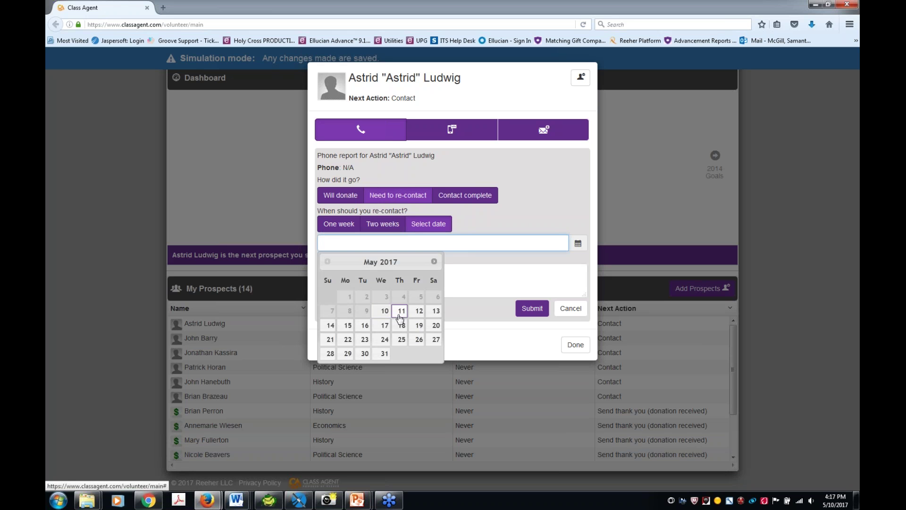
click(394, 312)
click(393, 283)
text(Call back tomorrow e)
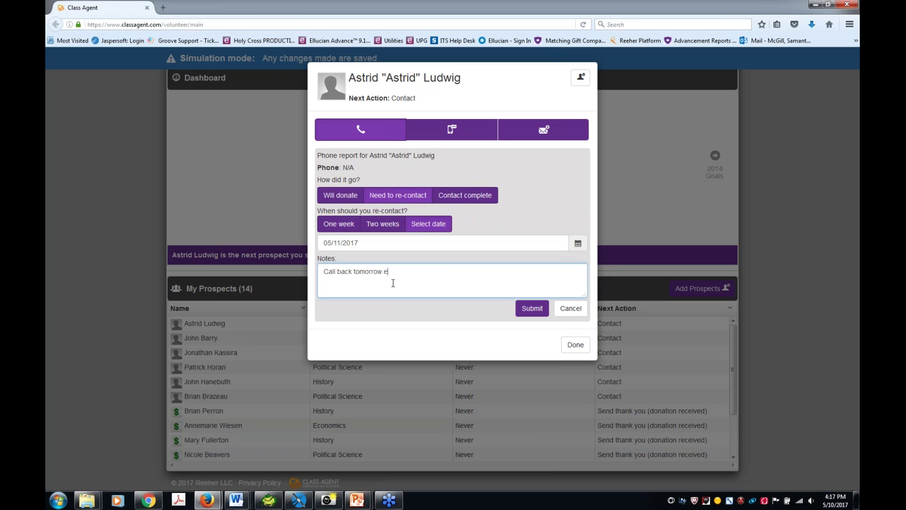
text(vening, it will be a better time.)
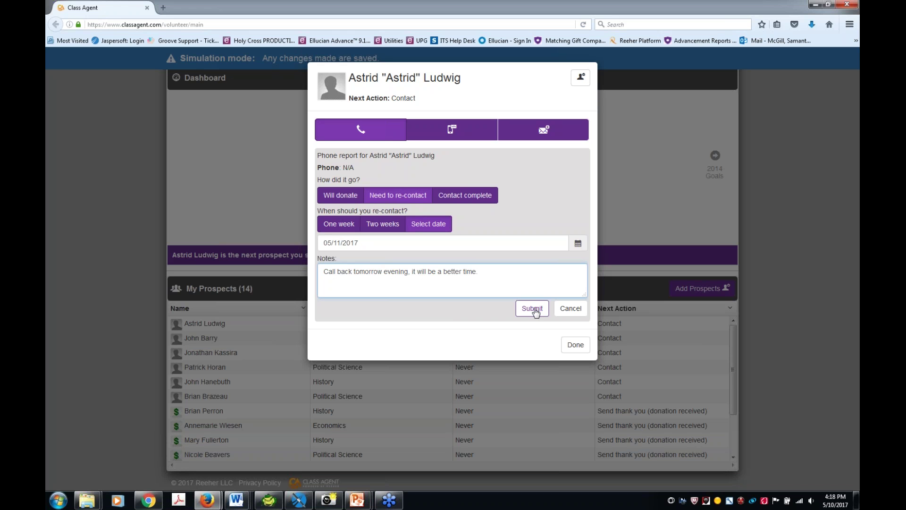
click(535, 311)
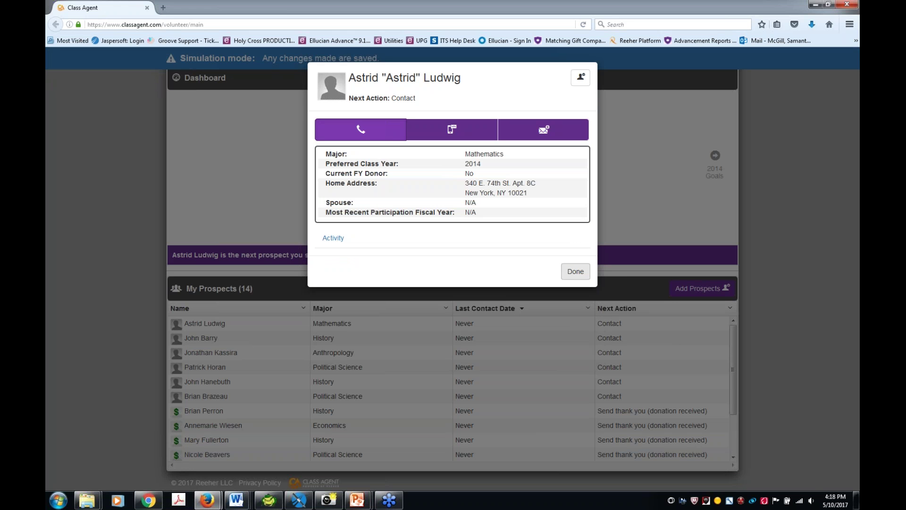
click(565, 270)
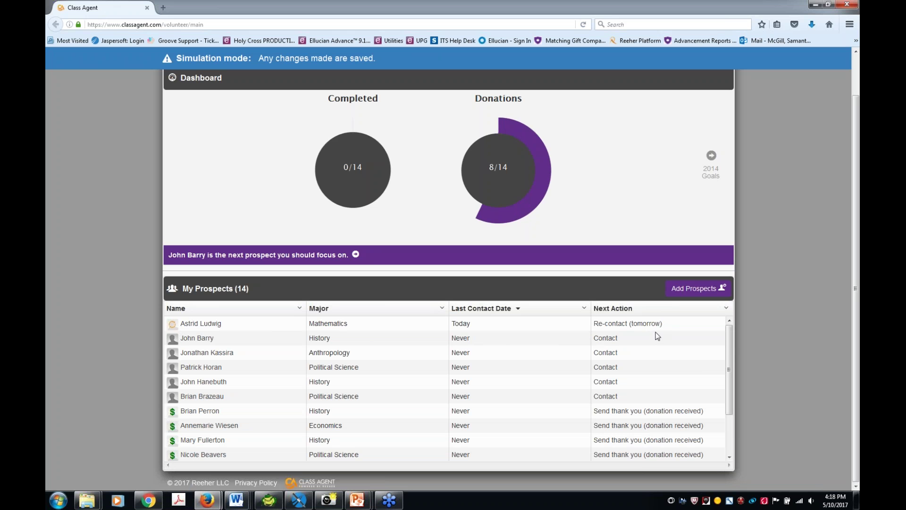
Open the record of the first listed prospect whose next action is Send thank you (donation received).
scroll(657, 335, down, 3)
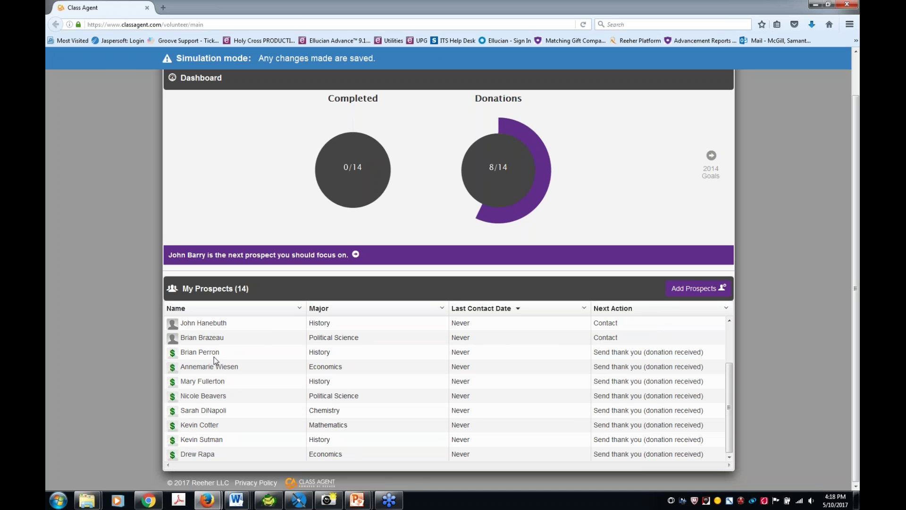
click(641, 353)
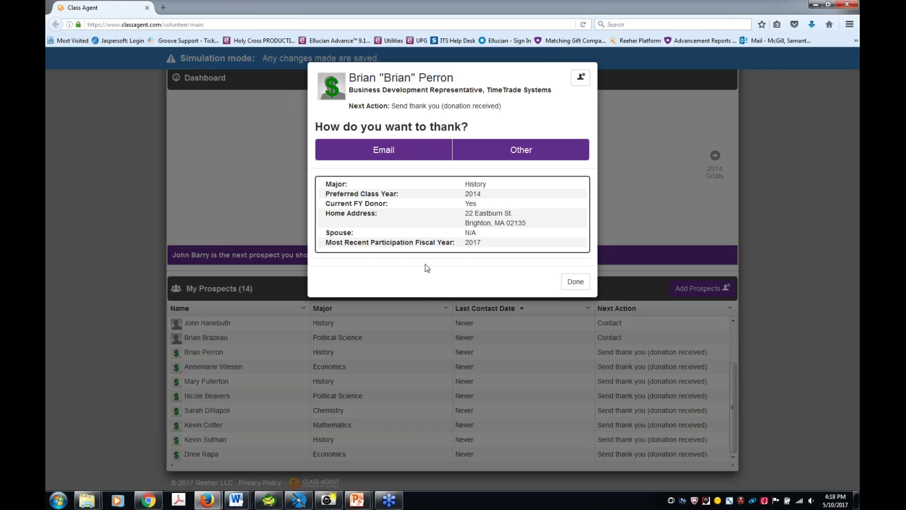
View the donor's thank-you script for email and the one for other thank-you methods.
click(422, 153)
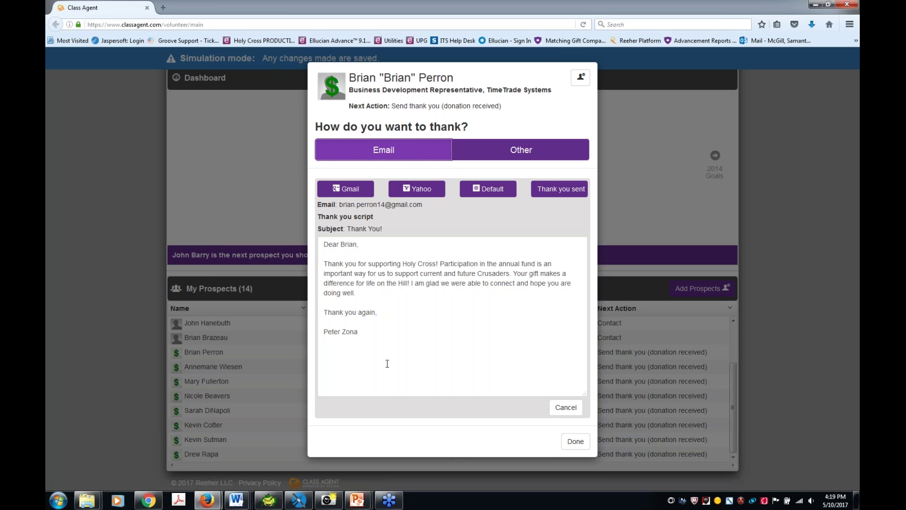
click(524, 150)
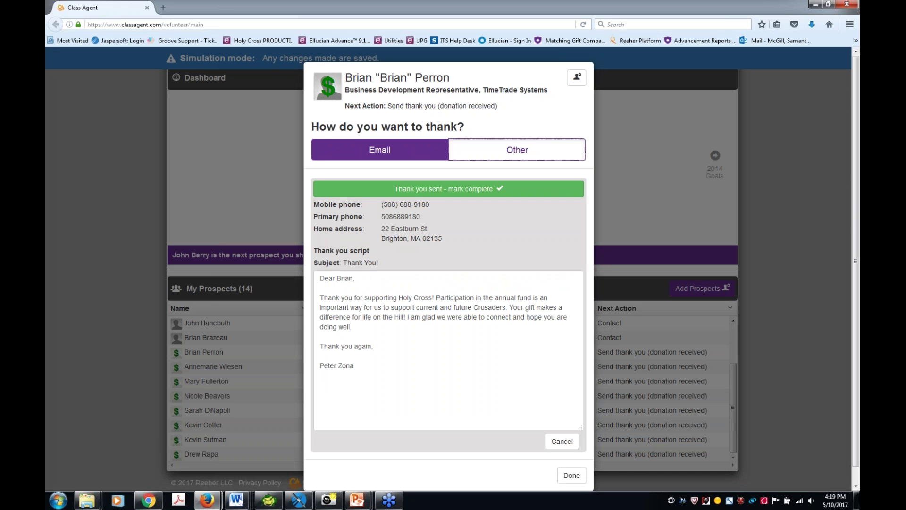
click(504, 156)
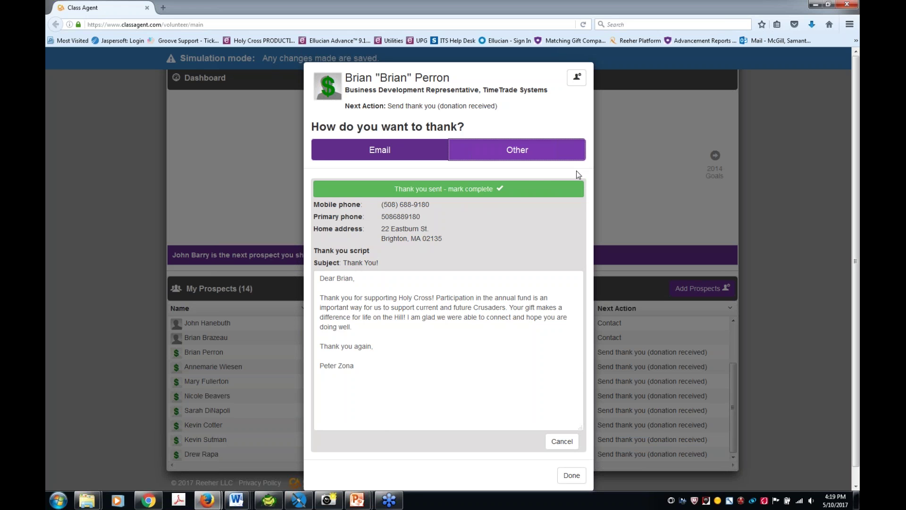
Mark the donor's thank-you as sent and confirm completing the prospect.
click(525, 193)
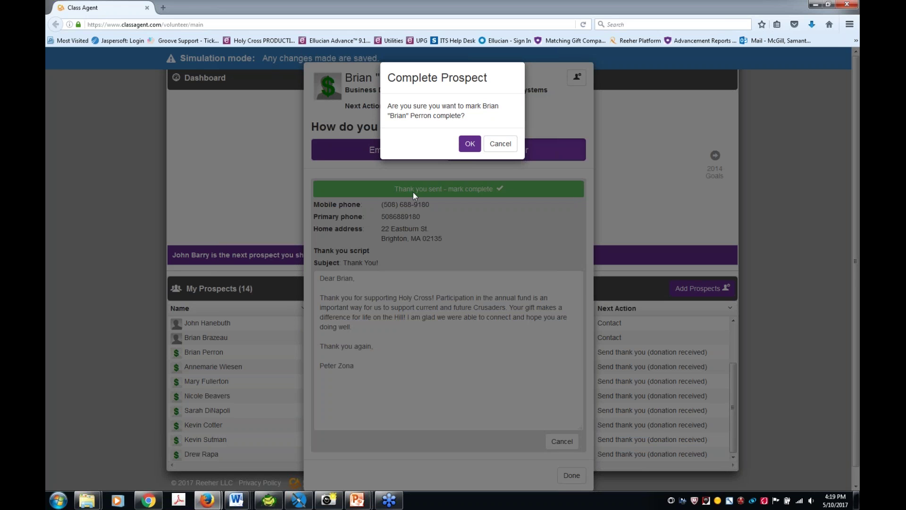
click(467, 149)
click(467, 149)
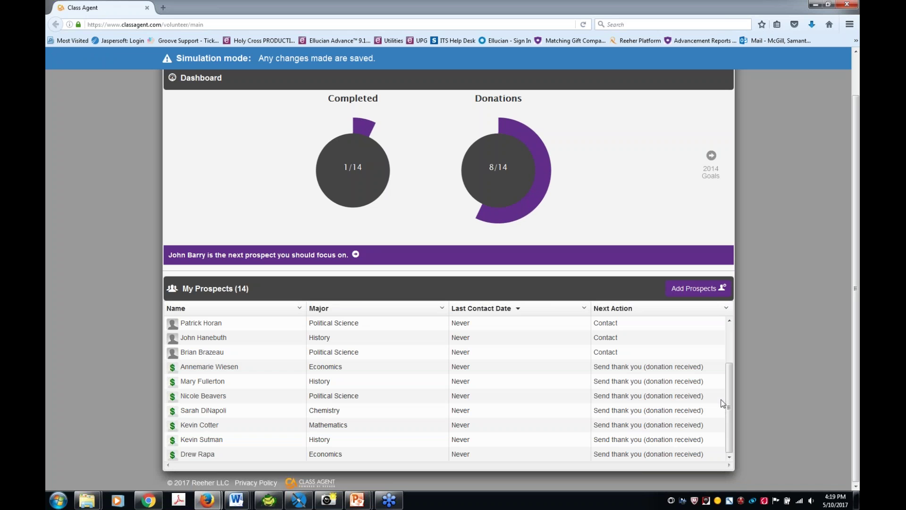
Sort the My Prospects list by Next Action in ascending order.
drag(729, 397, 729, 360)
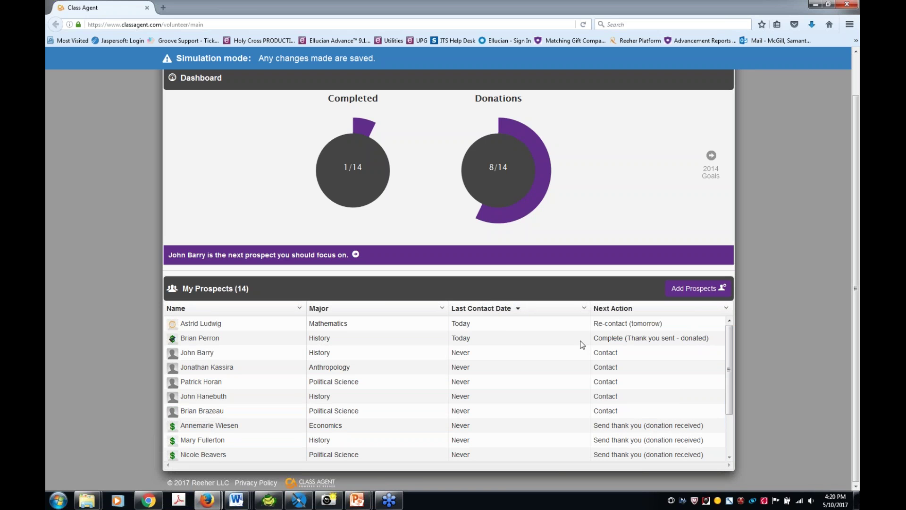
click(727, 308)
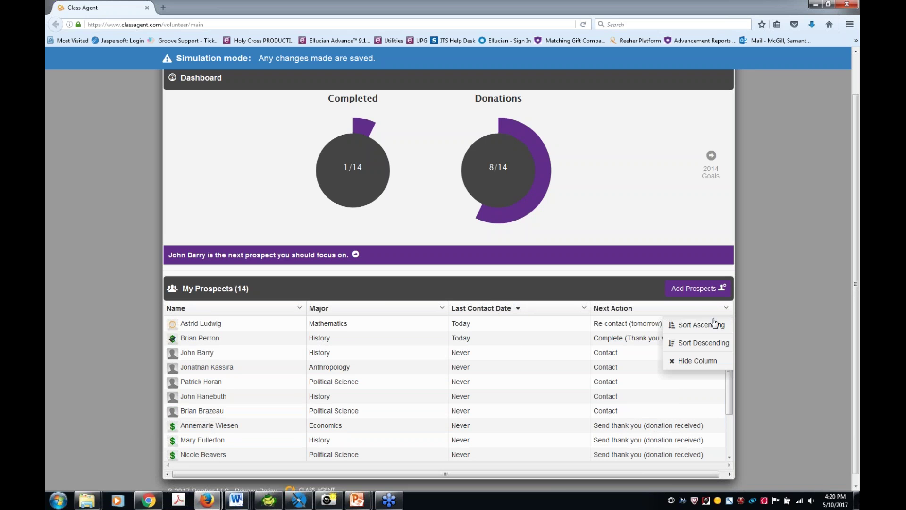
click(713, 324)
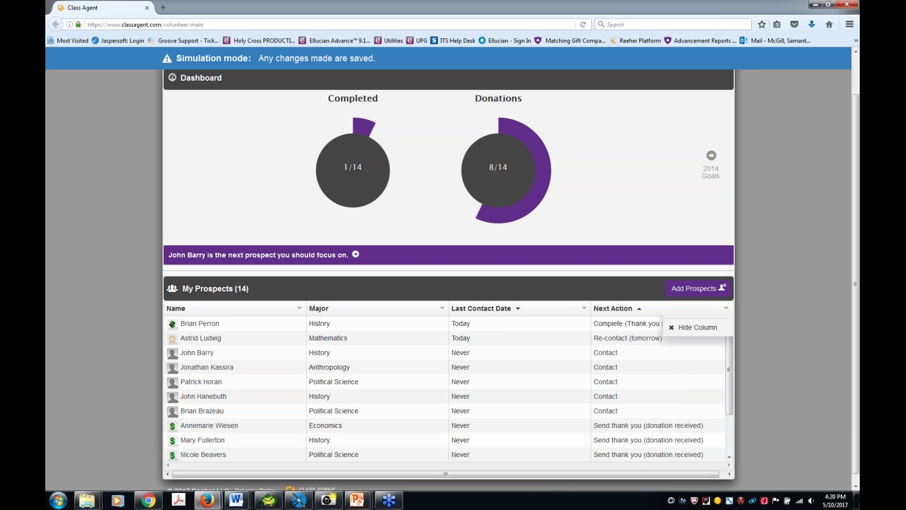
click(720, 311)
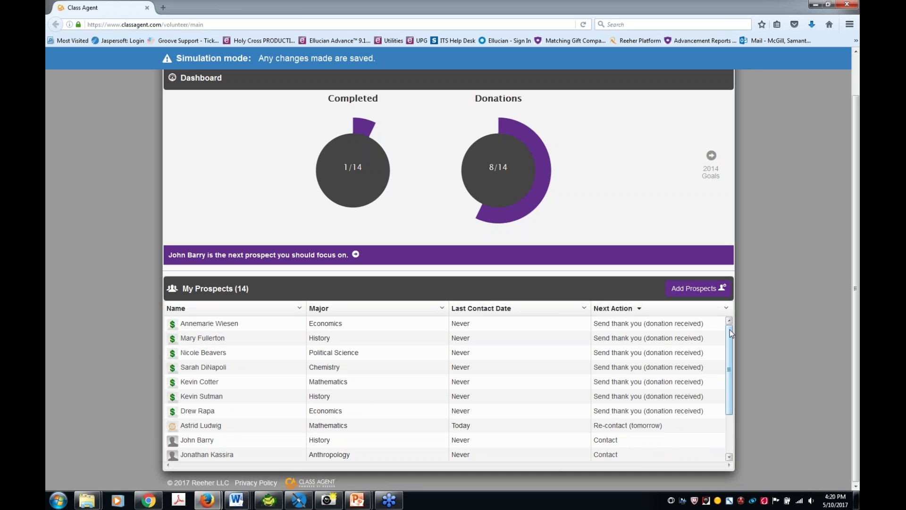
click(727, 308)
click(715, 324)
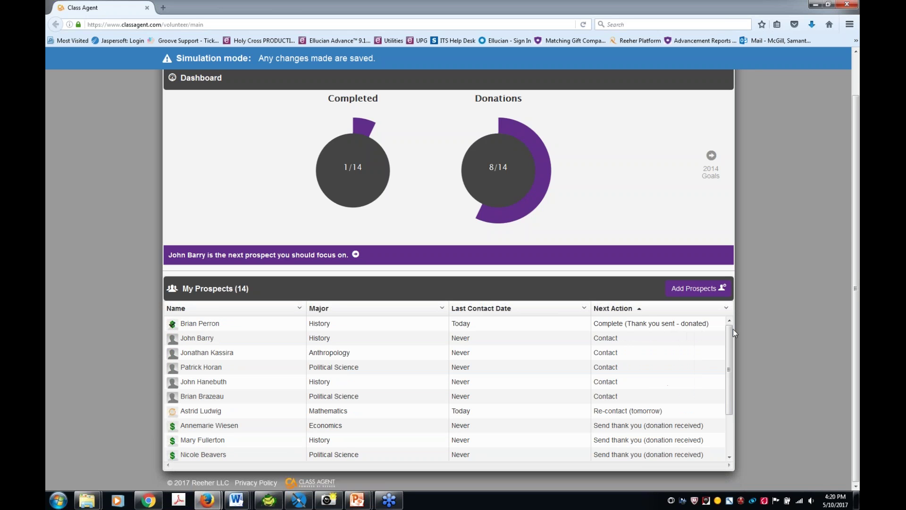
click(727, 367)
drag(728, 367, 727, 333)
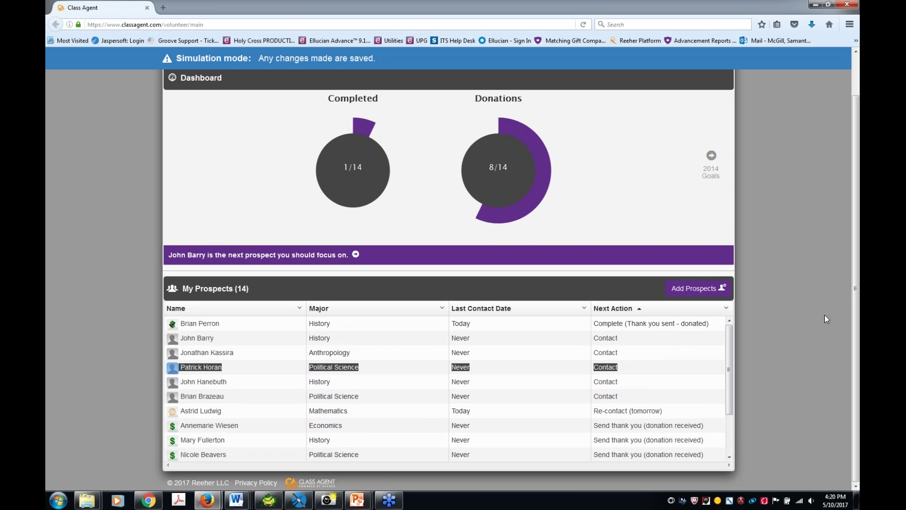
Add the first recommended prospect majoring in English to the volunteer's own prospects.
drag(854, 307, 853, 295)
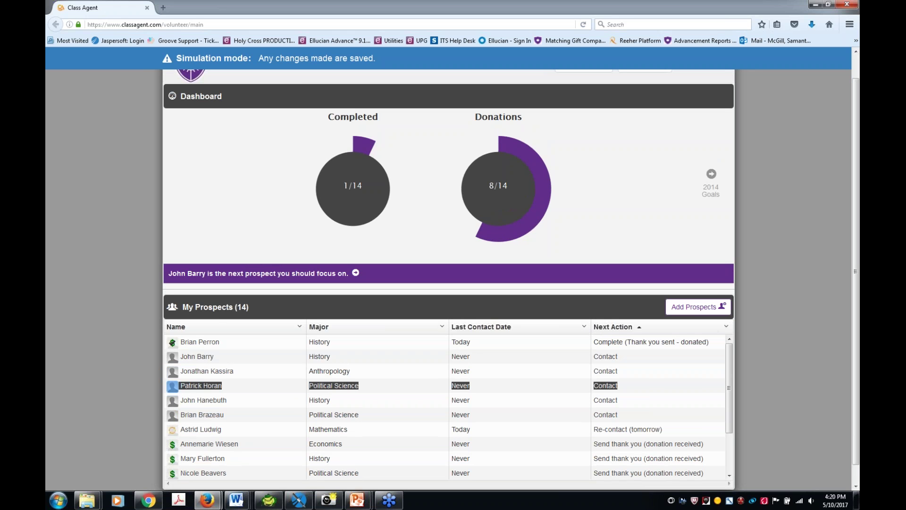
click(699, 310)
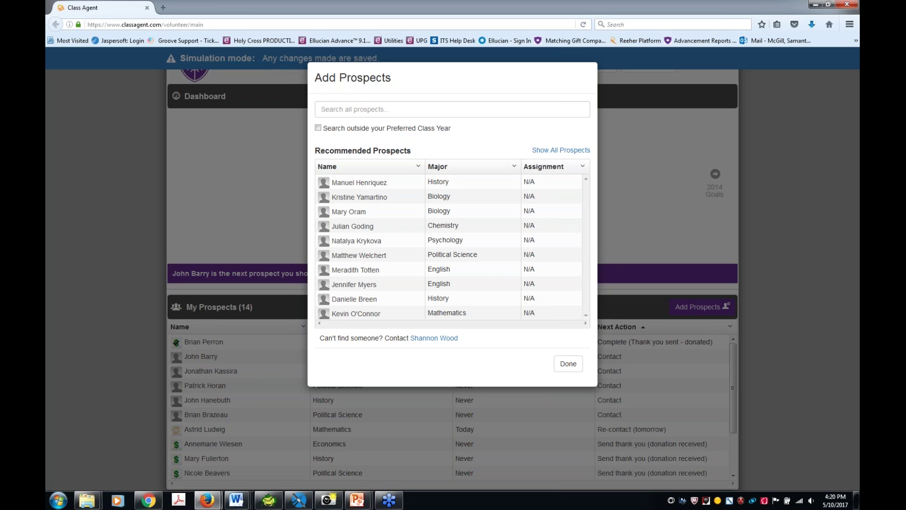
click(355, 270)
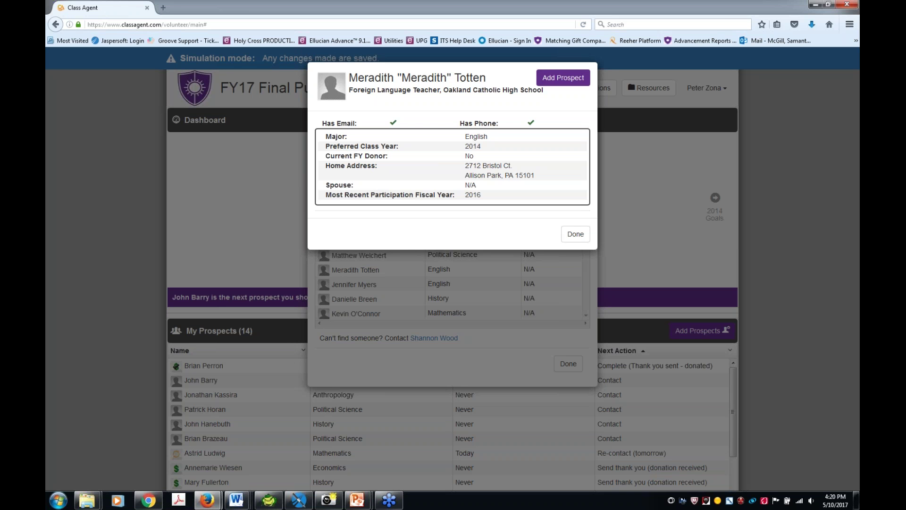
click(567, 83)
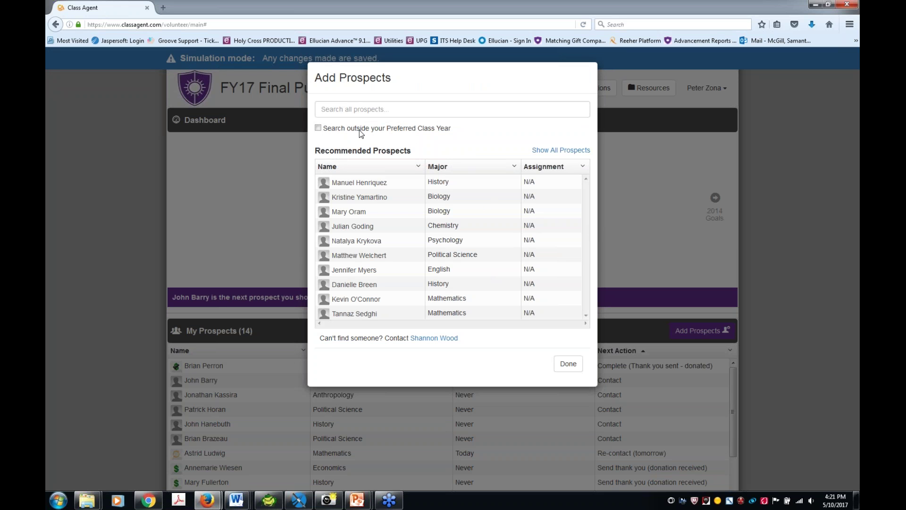
Show the prospect search for people outside the preferred class year, and close adding prospects.
click(319, 128)
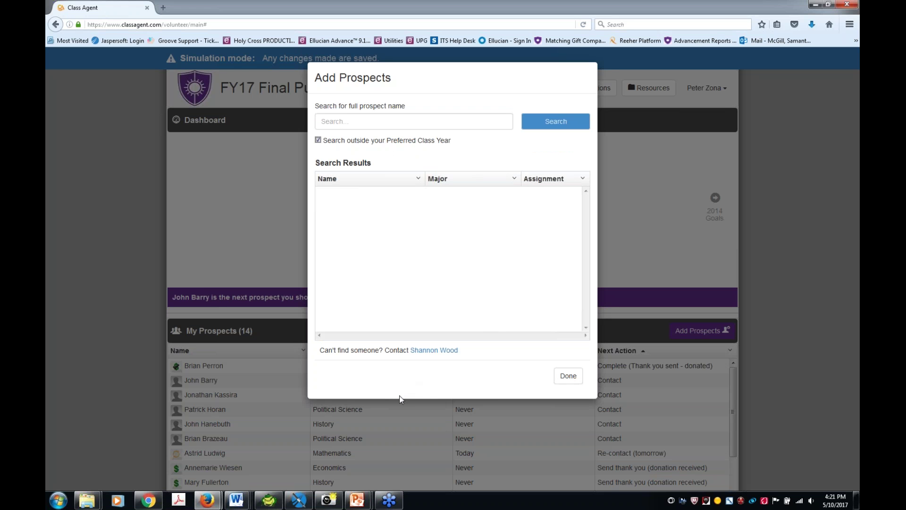
drag(321, 353, 380, 352)
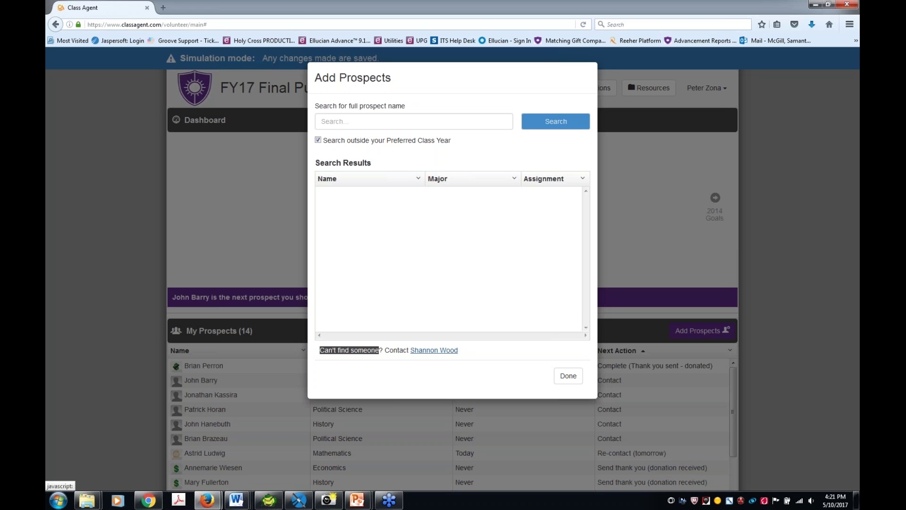
click(571, 380)
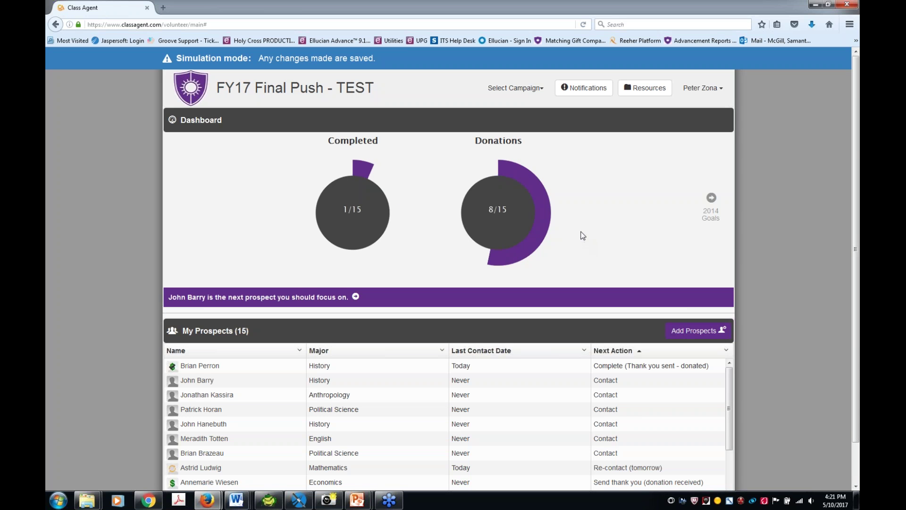
Review the dashboard's 2014 Goals and the Campaign Ranks chart of Overall Dollars down to class year 2014.
click(712, 198)
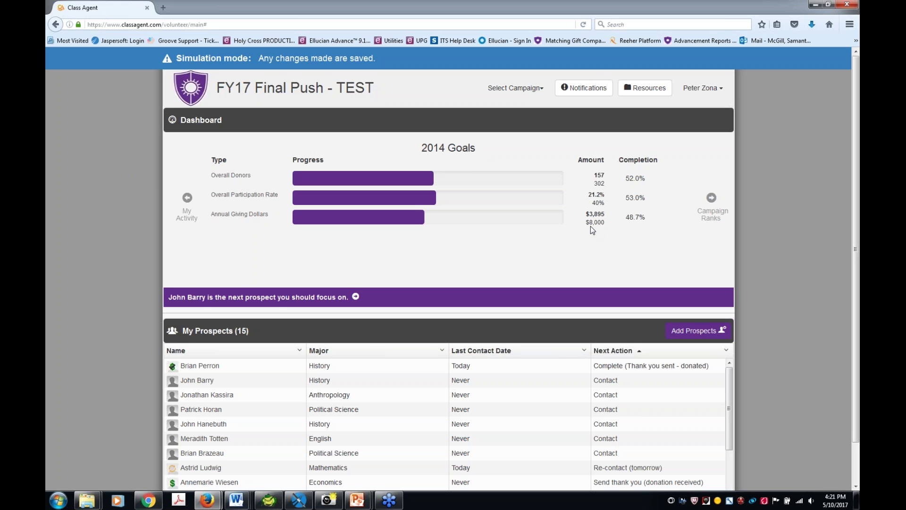
click(713, 199)
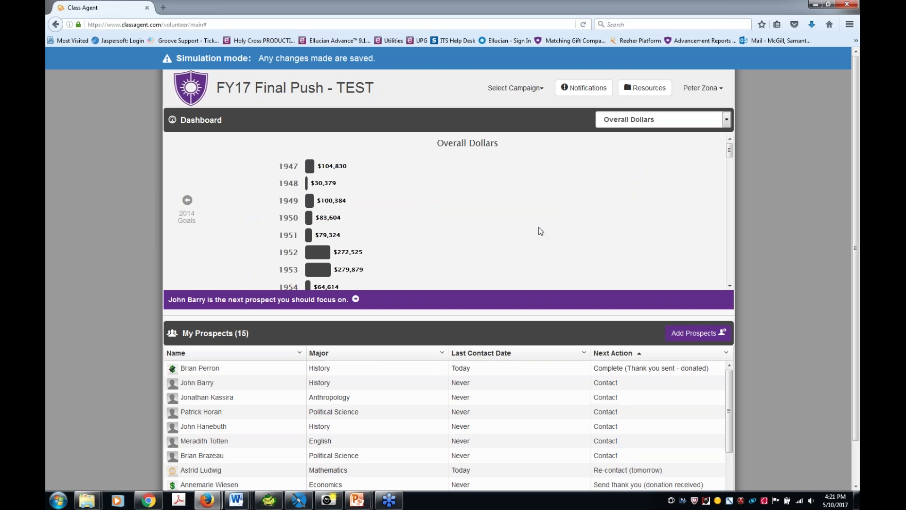
scroll(517, 192, down, 8)
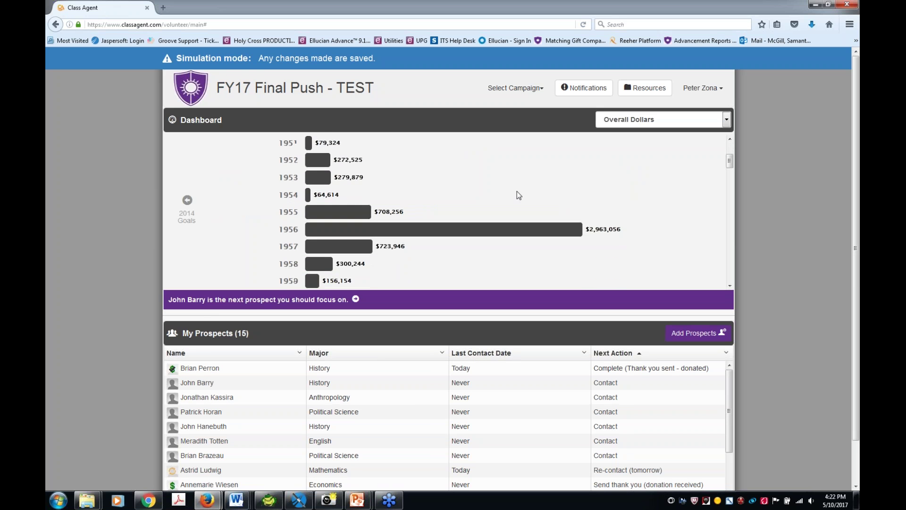
scroll(517, 191, down, 11)
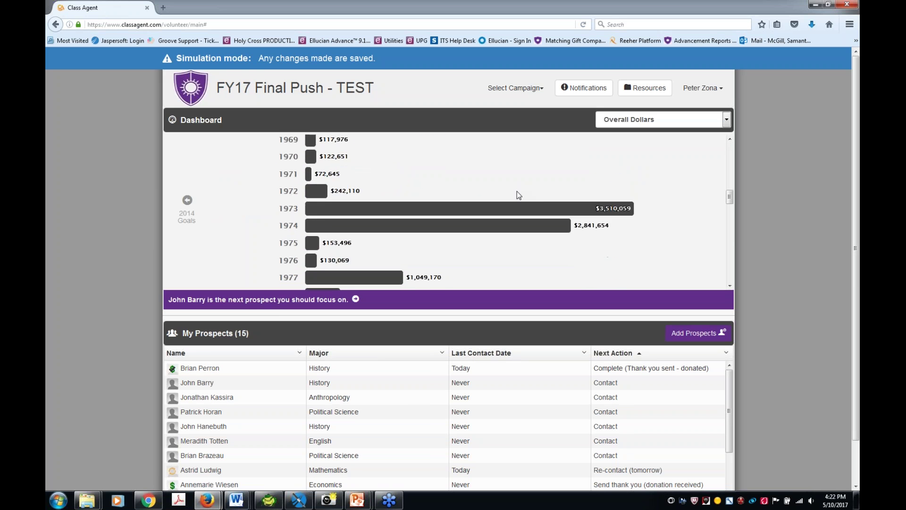
scroll(517, 192, down, 11)
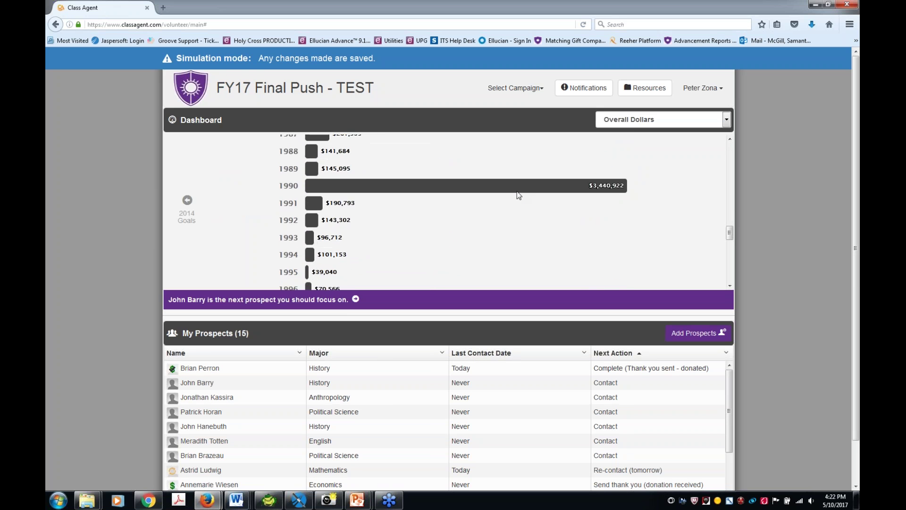
scroll(517, 192, down, 9)
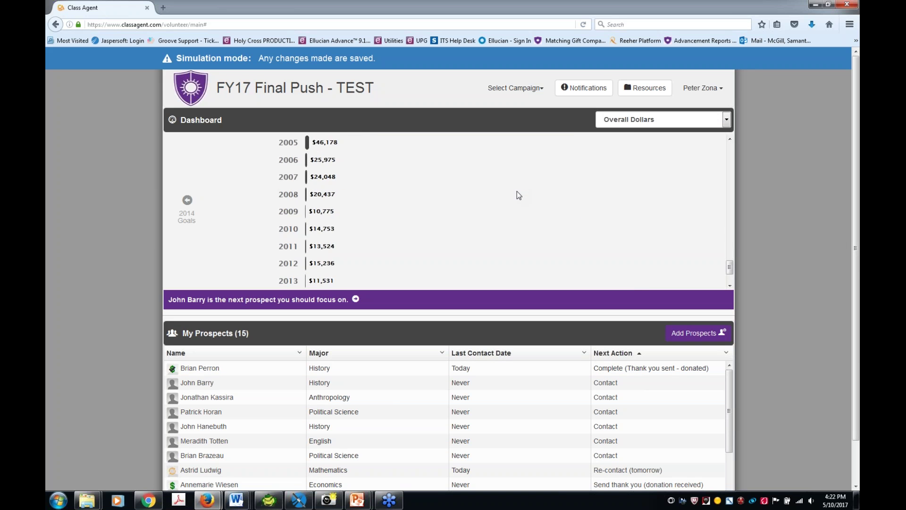
scroll(357, 254, up, 2)
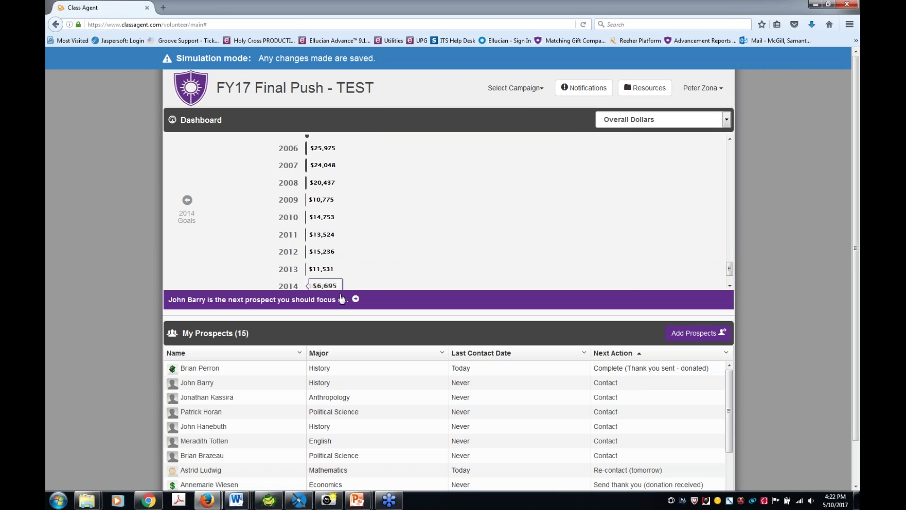
Switch the Campaign Ranks chart to Overall Donors and examine it down to class year 2014.
click(727, 121)
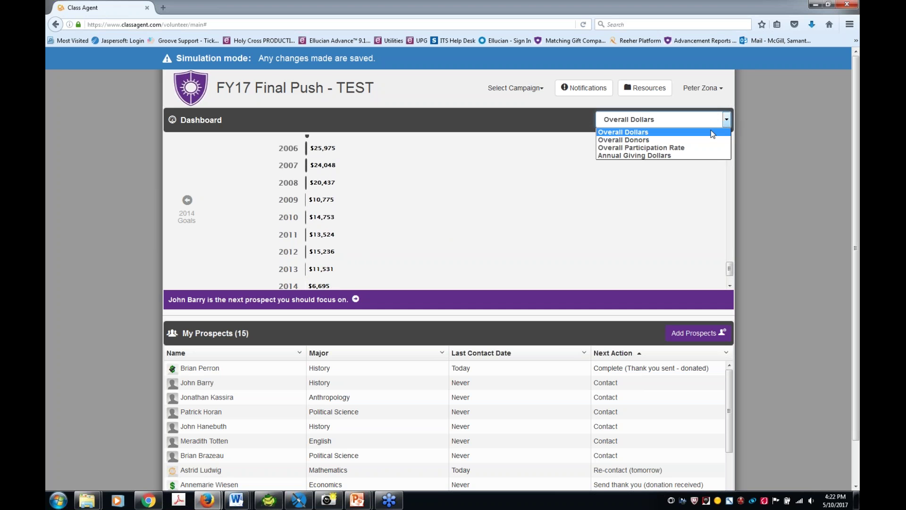
click(658, 141)
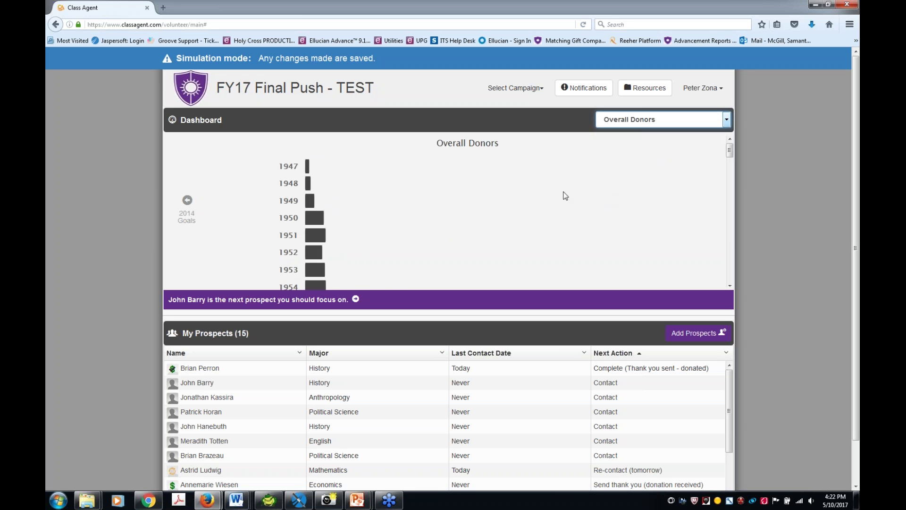
scroll(571, 213, down, 10)
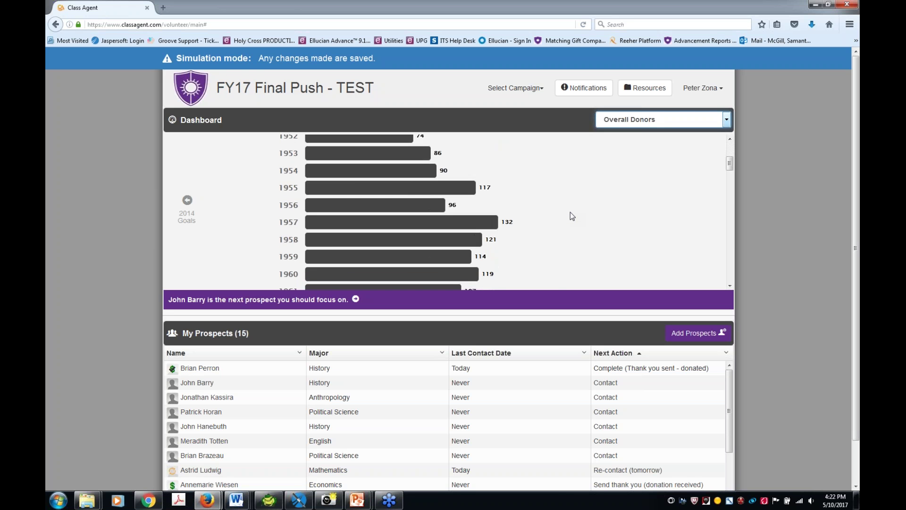
scroll(570, 211, down, 10)
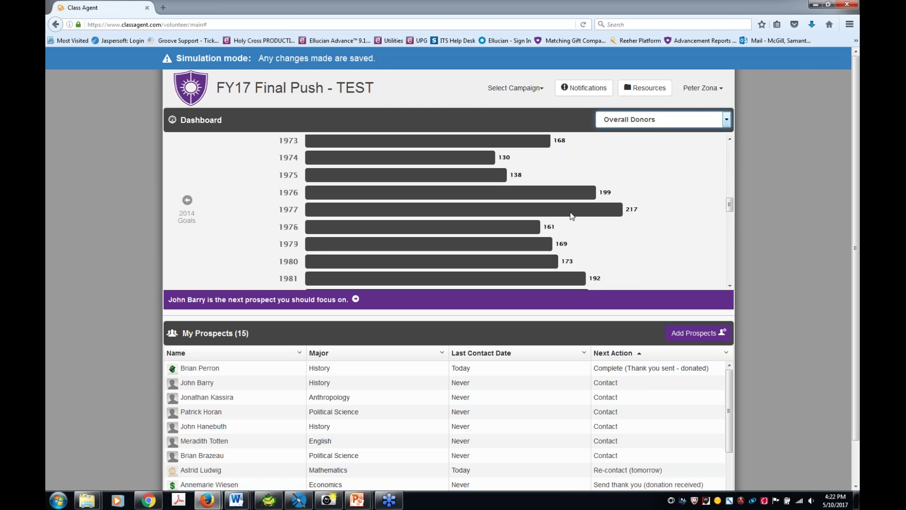
scroll(604, 216, down, 11)
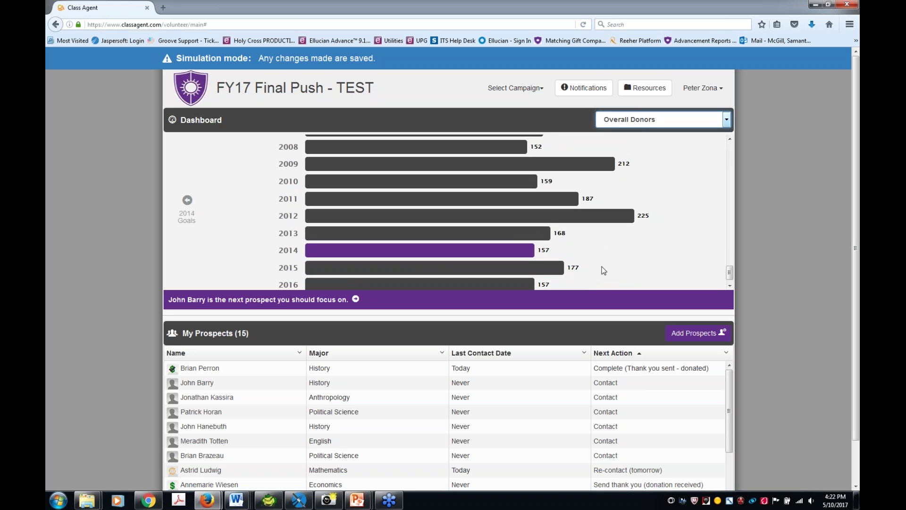
click(768, 245)
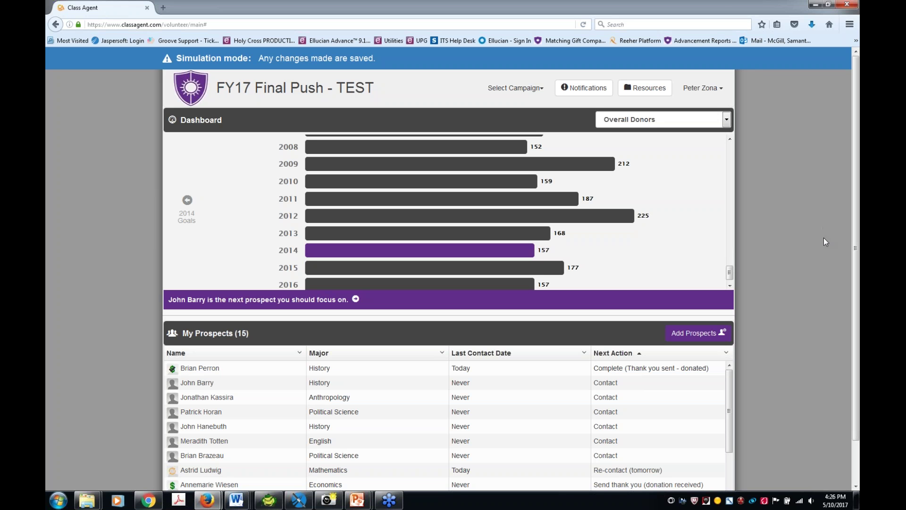
Open the first listed prospect whose next action is Contact and create an email from the script in Gmail.
click(606, 384)
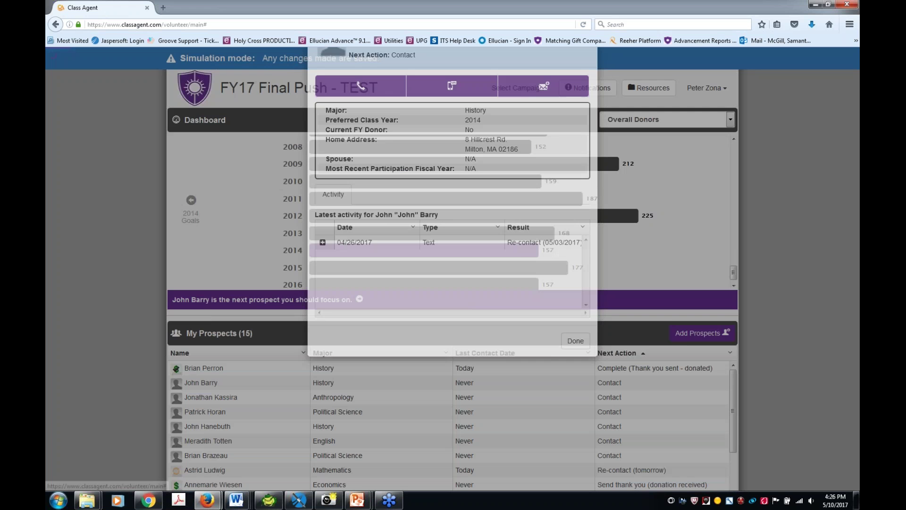
click(546, 133)
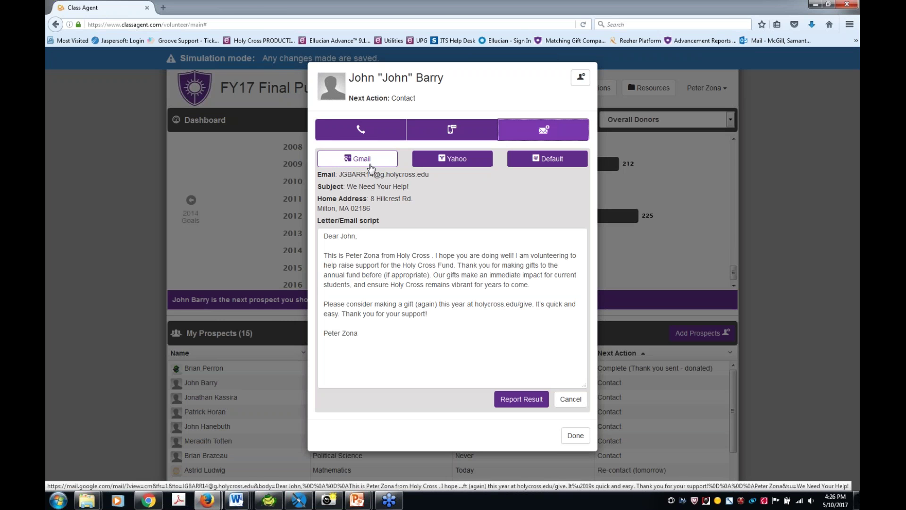
click(370, 161)
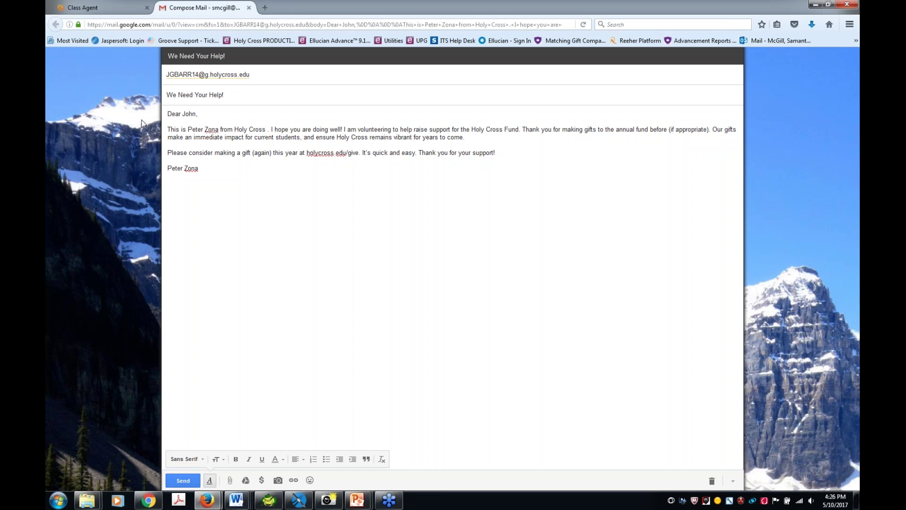
Add "!!!!" directly after "Holy Cross" in the email's opening sentence, and close the draft and the prospect's record.
click(263, 77)
click(268, 129)
key(BackSpace)
key(BackSpace)
text(!!!!)
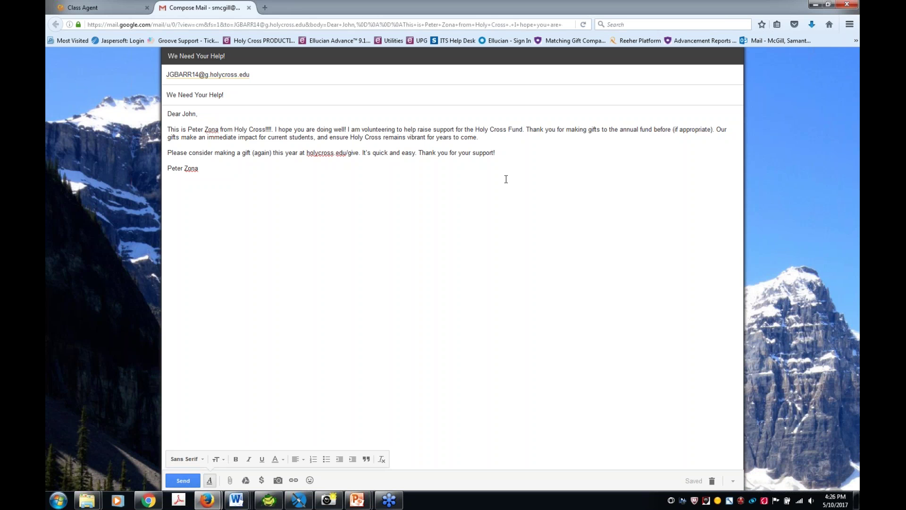
click(249, 8)
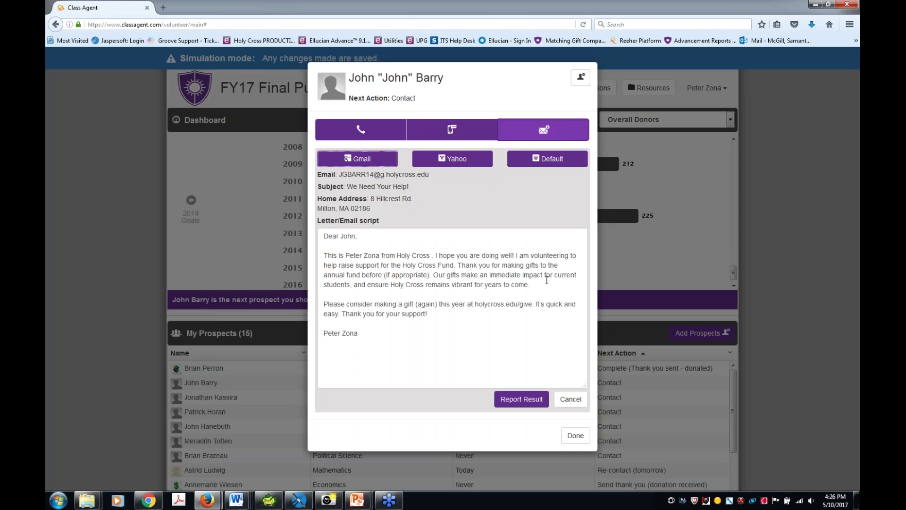
click(574, 437)
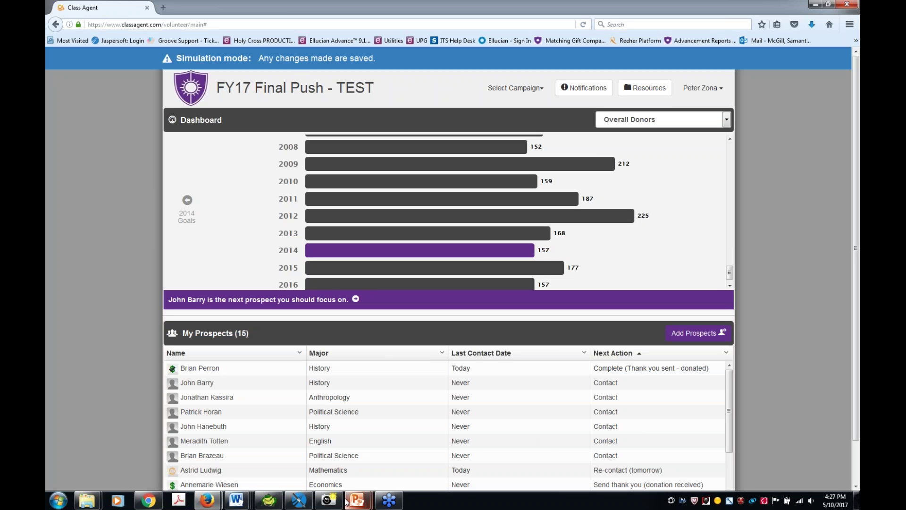
Switch to the PowerPoint slide show and advance to the Next Steps slide about the Class Agent Kit.
click(363, 501)
click(448, 470)
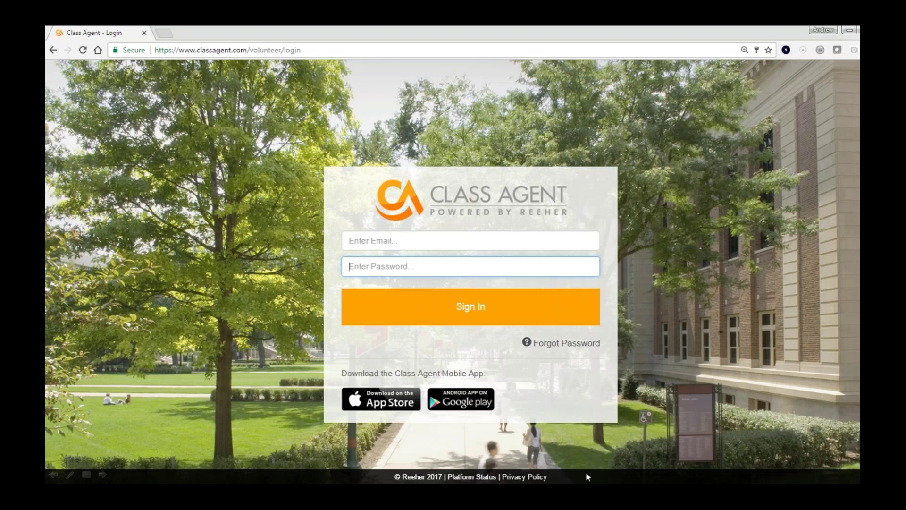
key(Right)
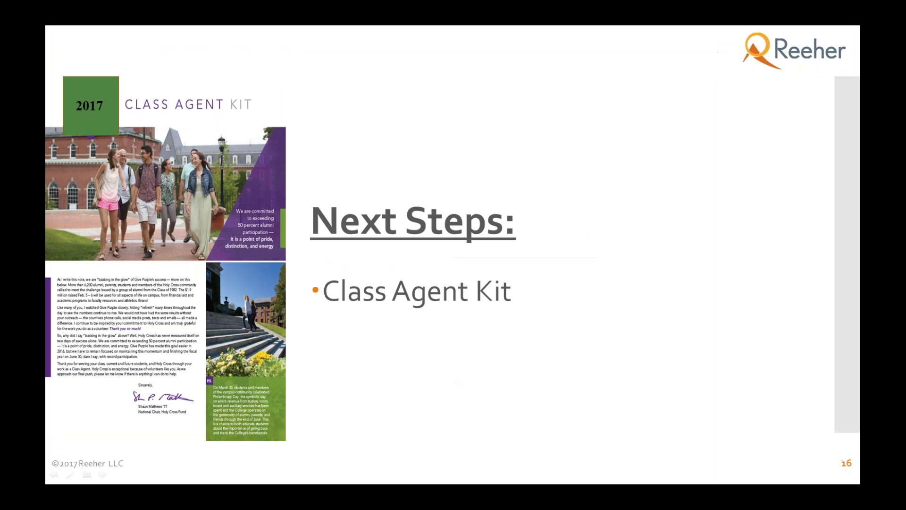